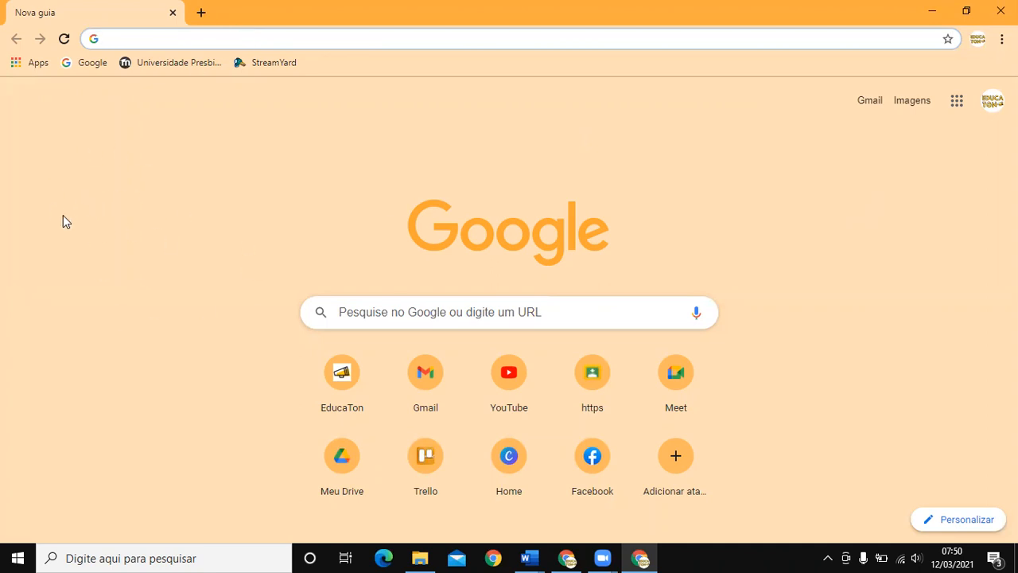
Search the web for google classroom and open the Google Classroom site.
type("goo")
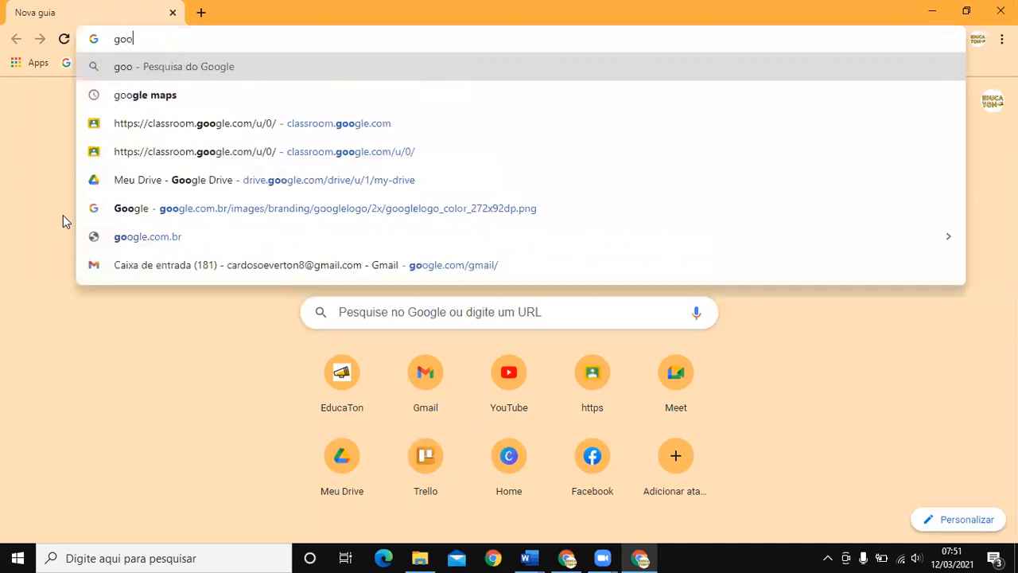
type("gle classroom")
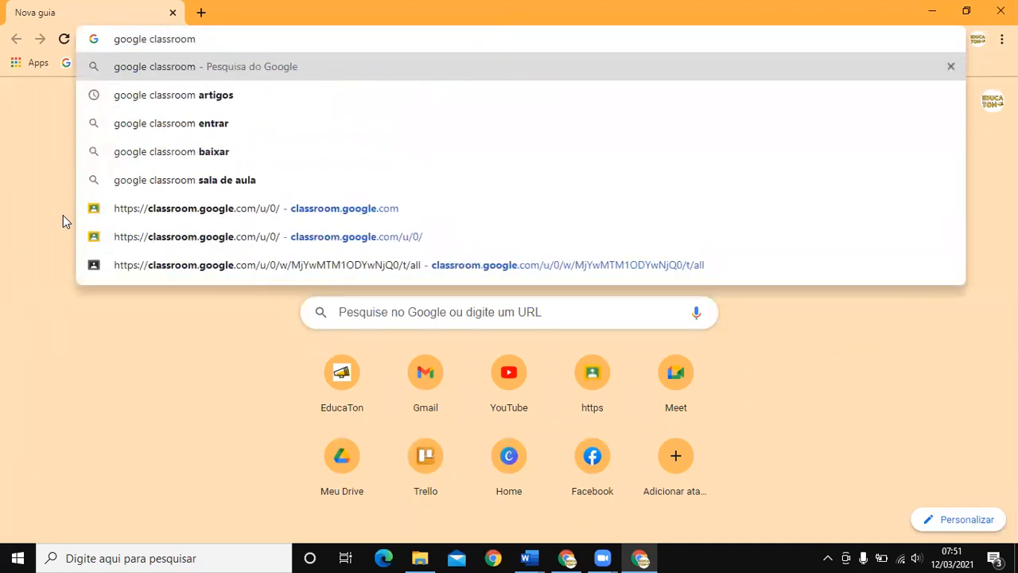
key("Return")
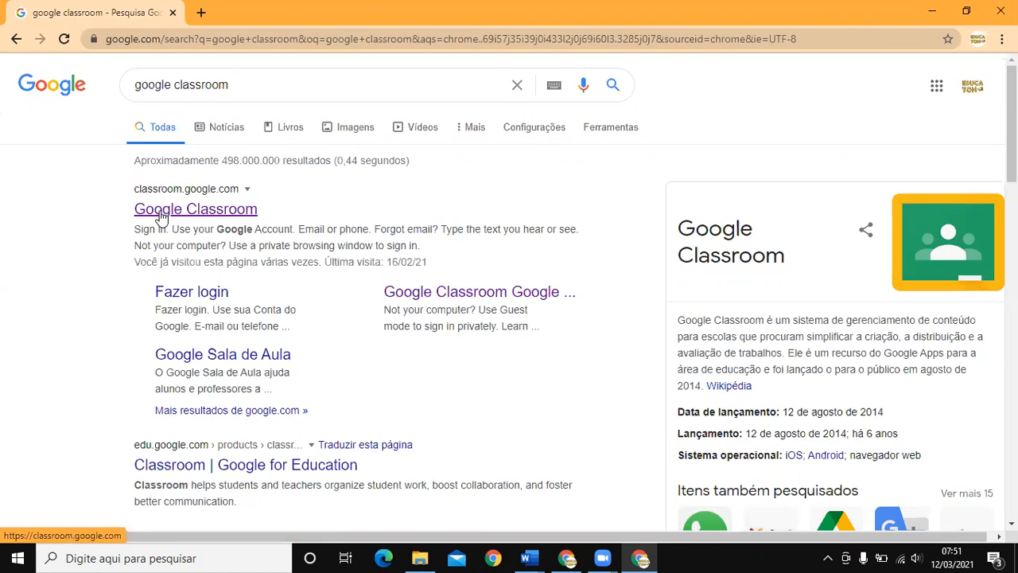
left_click(200, 222)
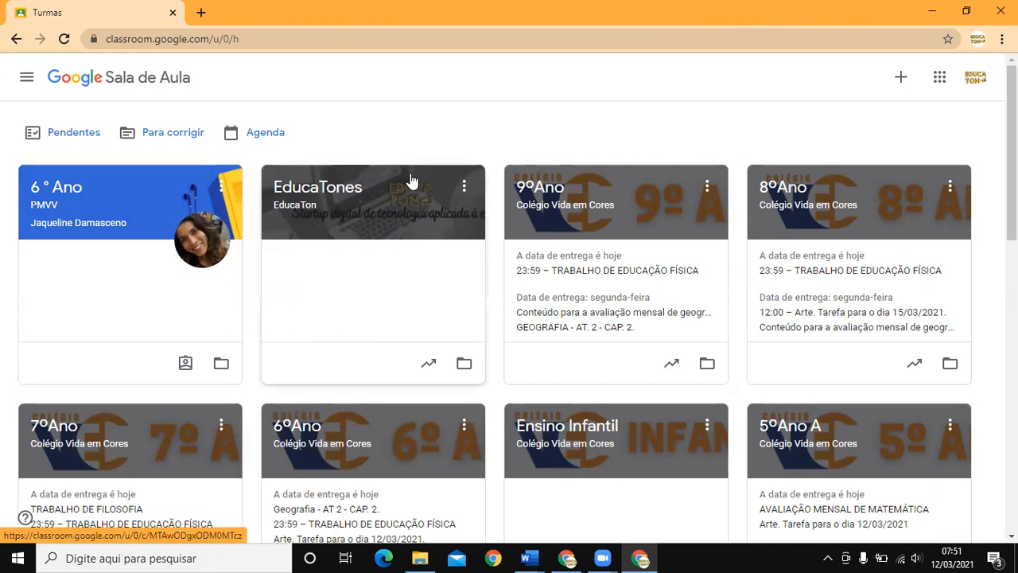
Open the EducaTones class and start a new quiz assignment (Atividade com teste) in its classwork.
left_click(342, 188)
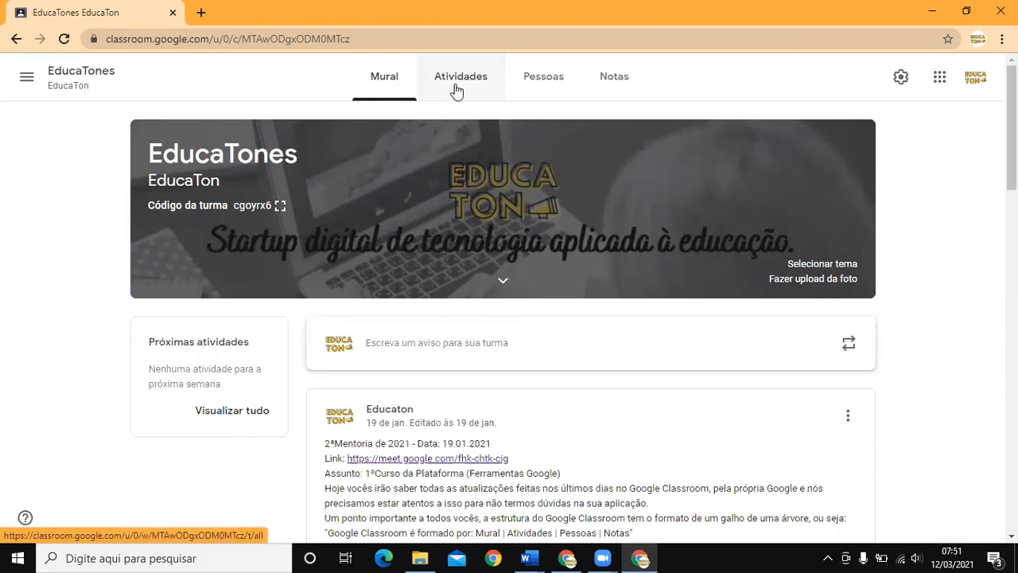
left_click(456, 89)
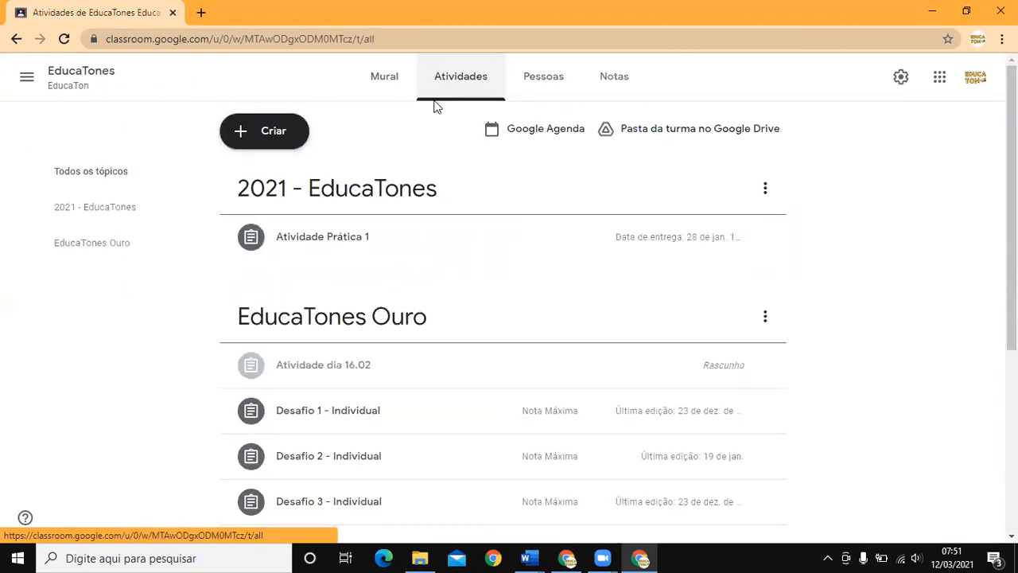
left_click(278, 150)
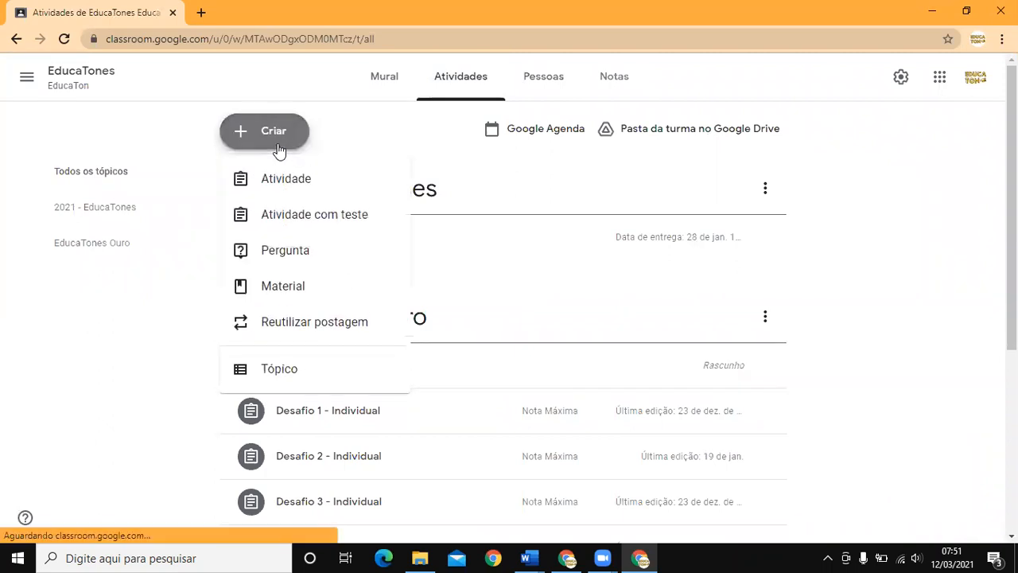
left_click(373, 220)
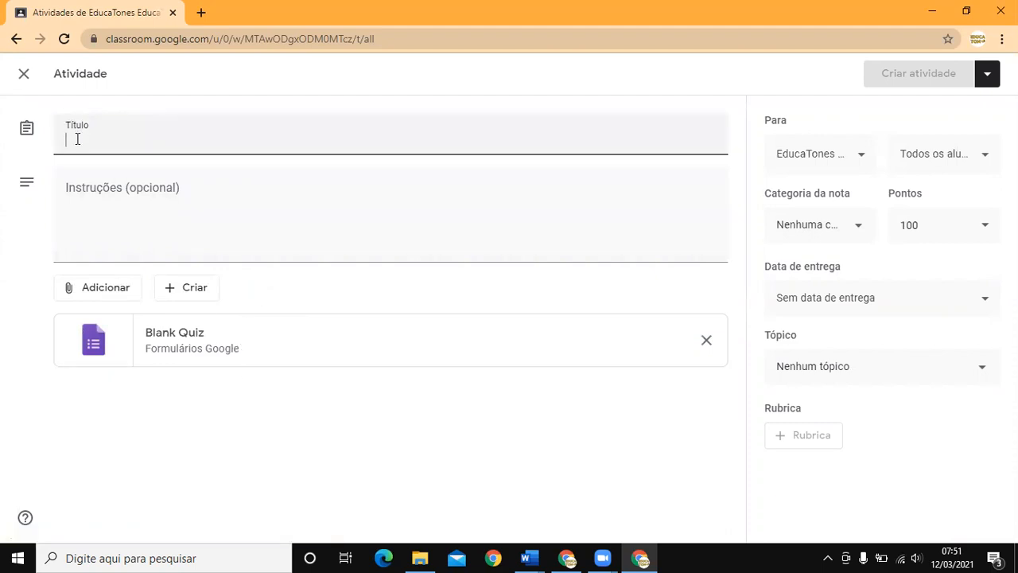
Title the assignment "Avaliação" and enter the instructions "Realize a prova abaixo.".
type("Avaliação")
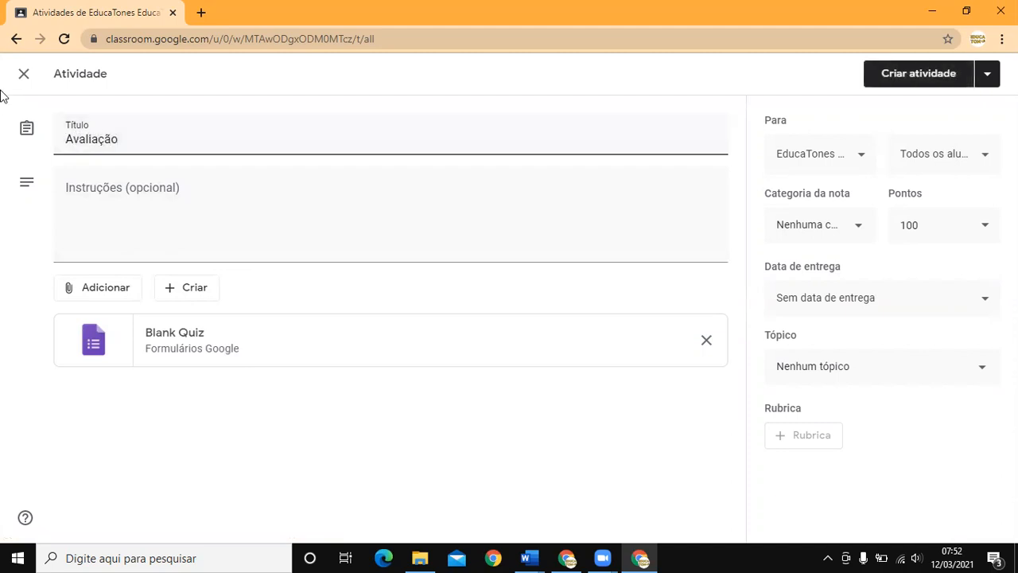
left_click(131, 187)
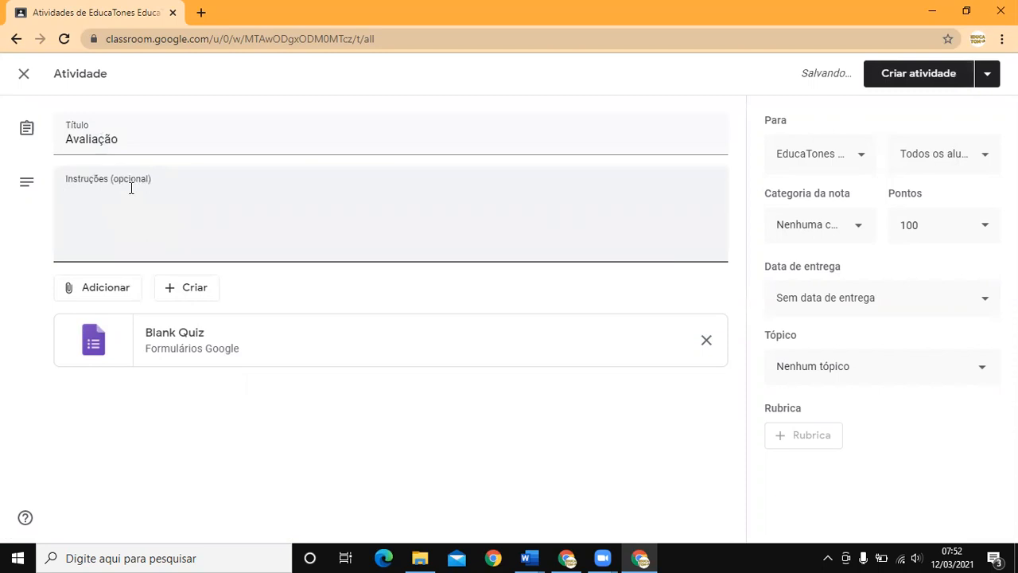
type("R")
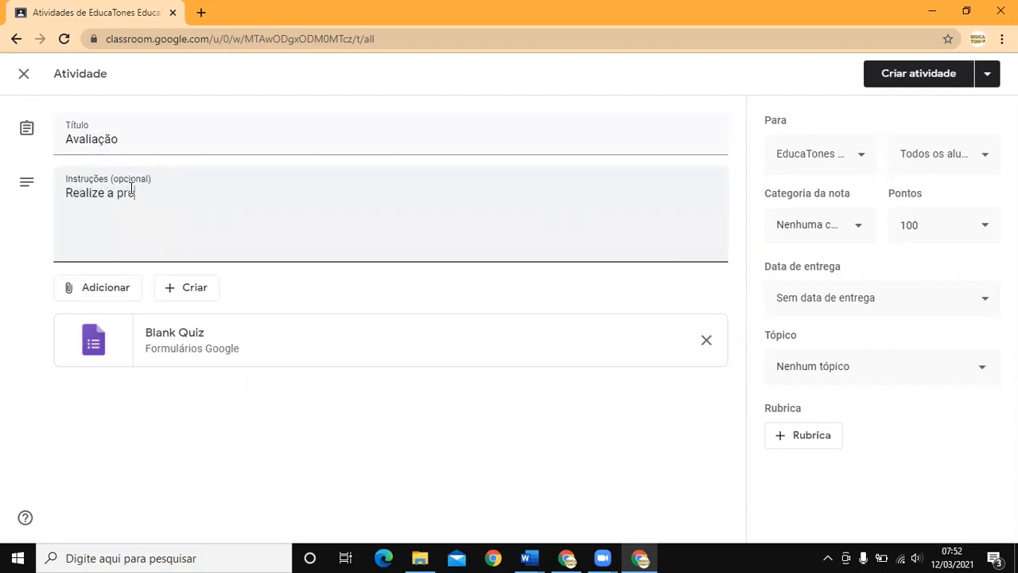
type("ealize a prova abaixo.")
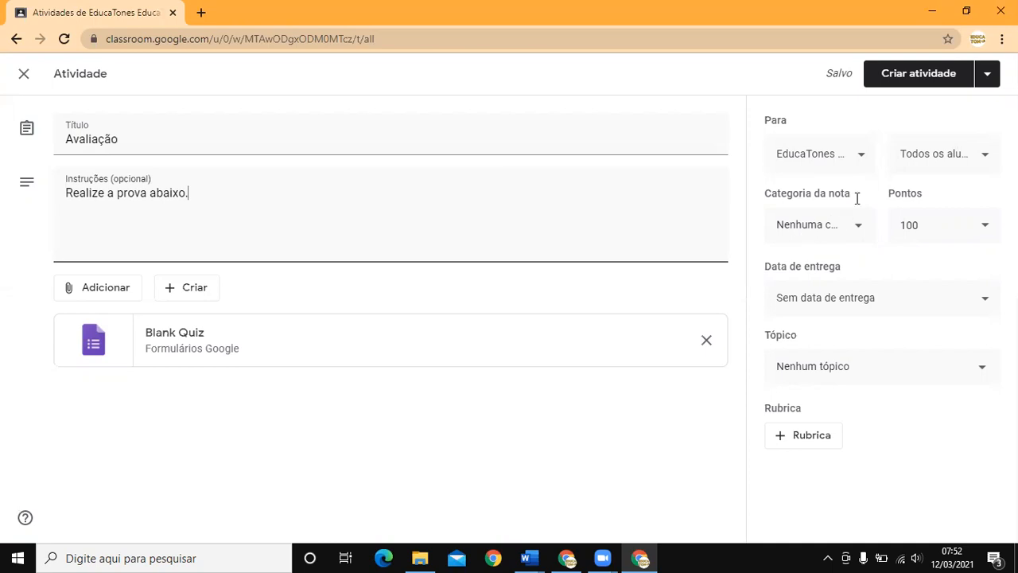
Set the assignment's points to 10 and its due date to 17 March 2021 at 12:00.
left_click(924, 224)
key("BackSpace")
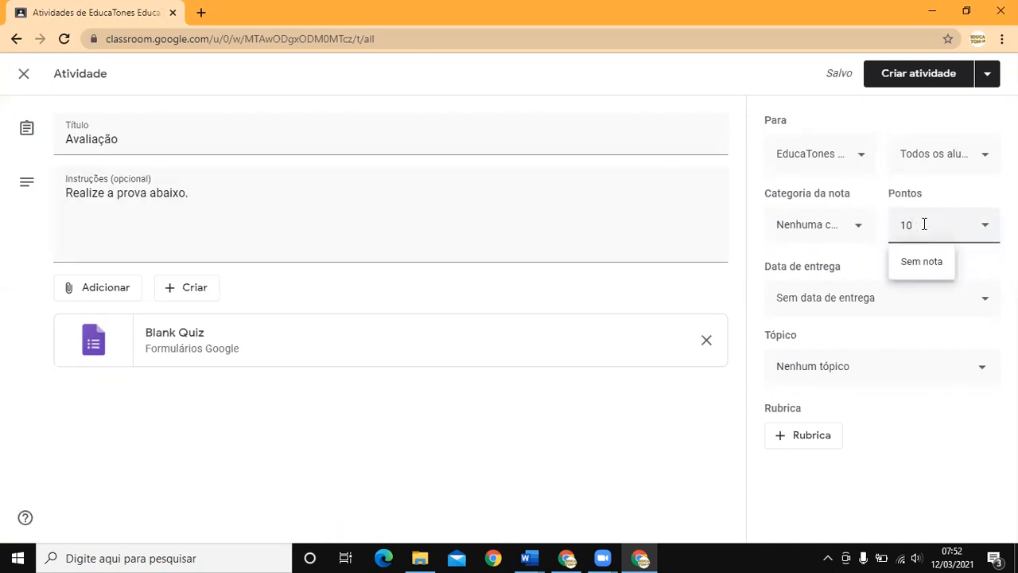
left_click(788, 300)
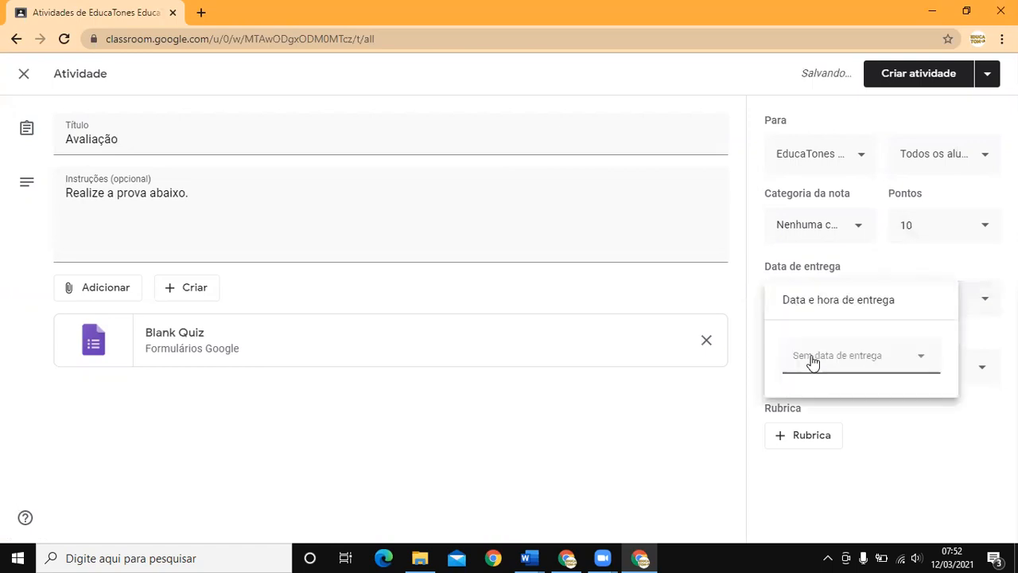
left_click(813, 362)
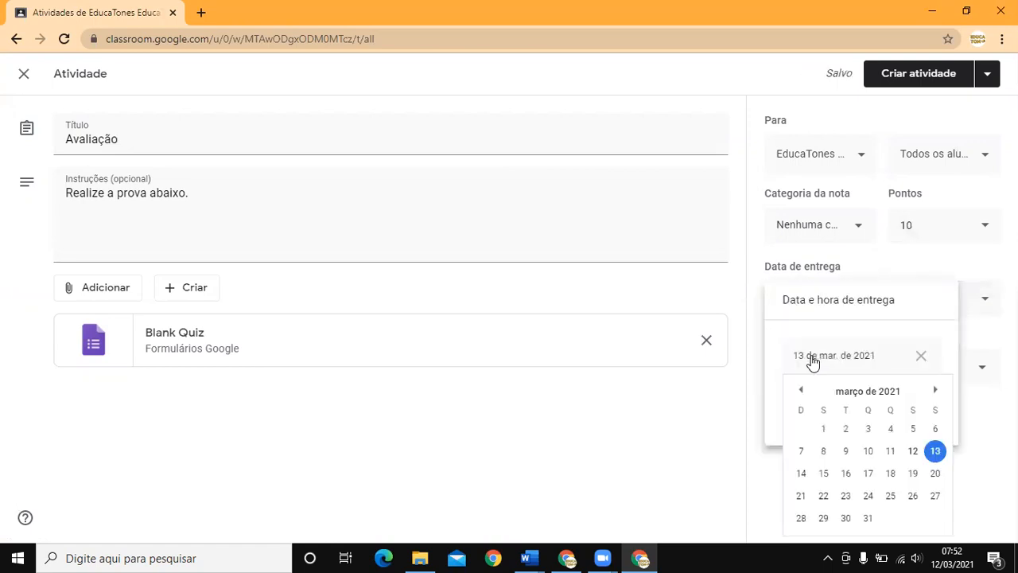
left_click(867, 475)
left_click(827, 415)
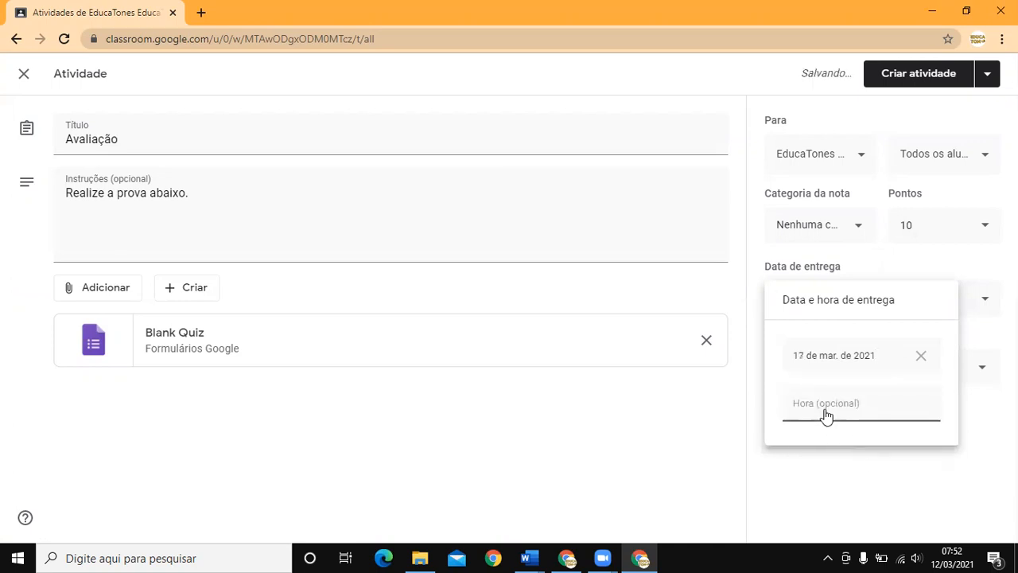
type("12:00")
left_click(832, 464)
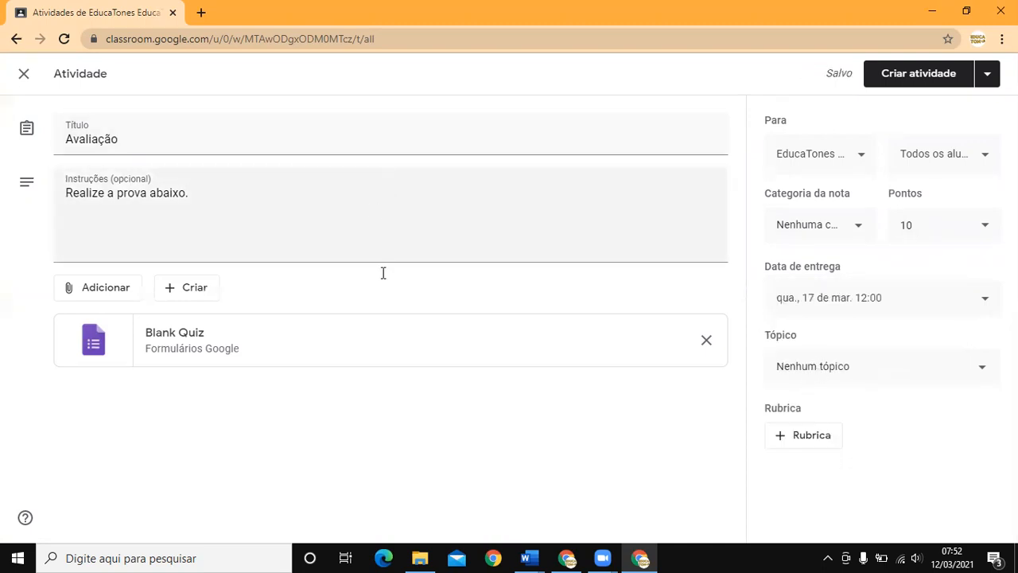
Assign the topic "2021 - EducaTones" and open the attached Blank Quiz form for editing.
left_click(815, 366)
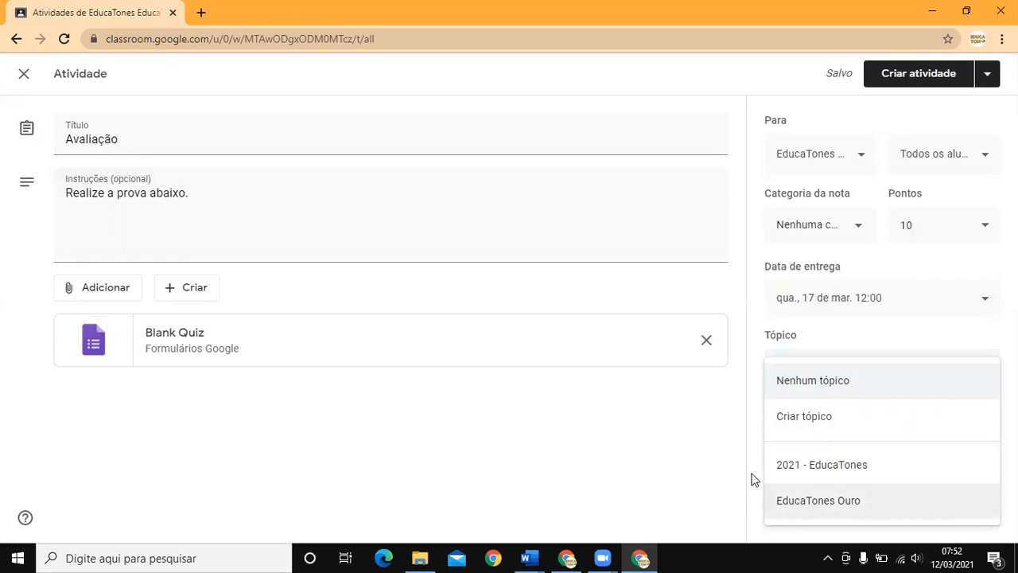
left_click(848, 477)
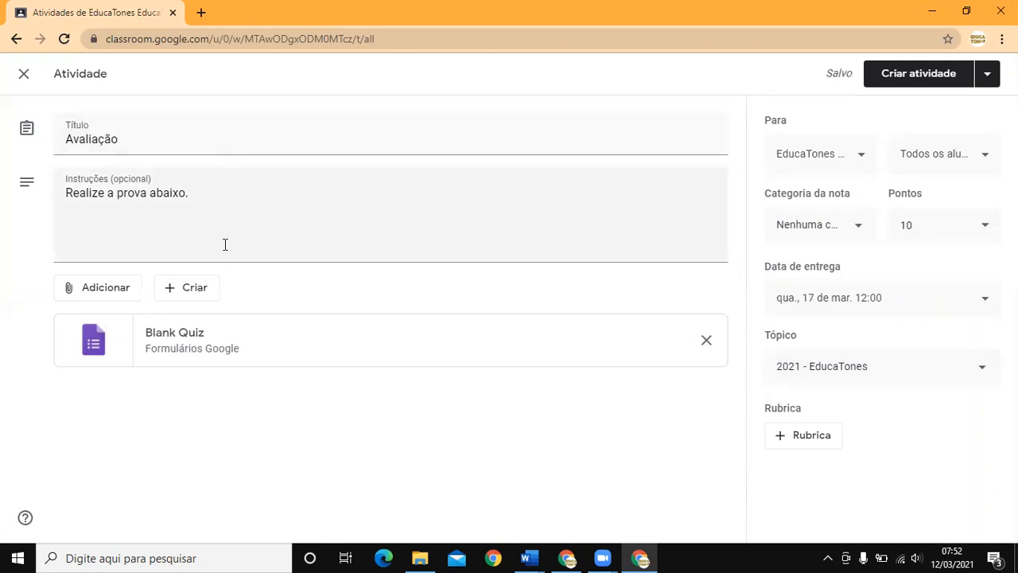
left_click(166, 353)
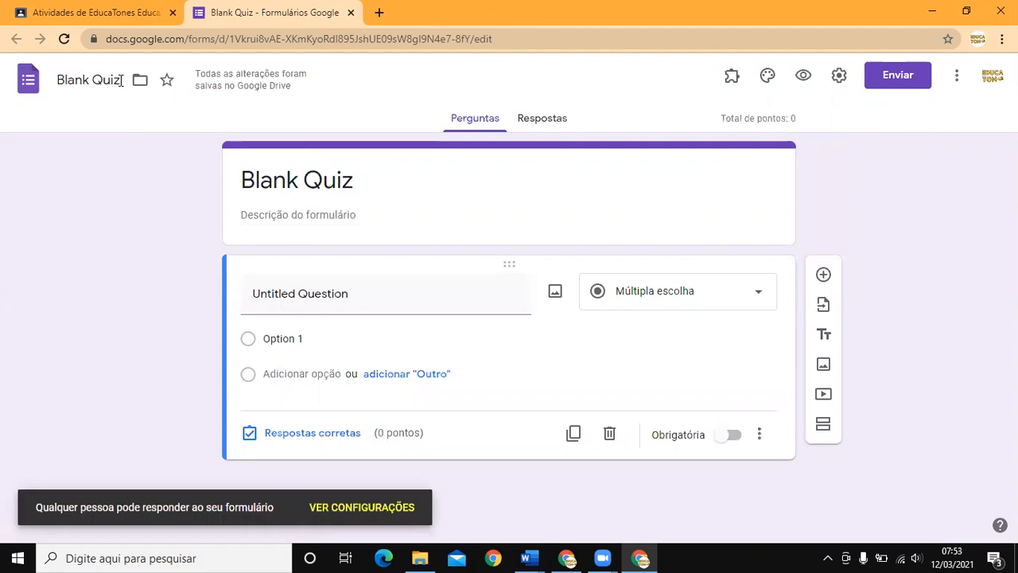
Rename the form file to "Avaliação" and change the form's heading to "Avaliação".
left_click(121, 81)
left_click_drag(121, 80, 54, 80)
type("A")
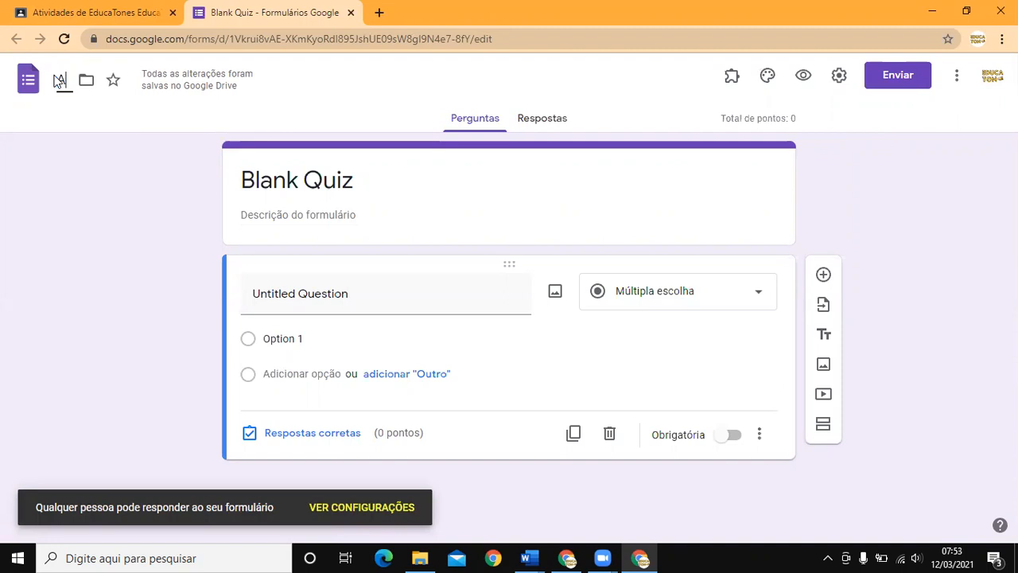
type("valiação")
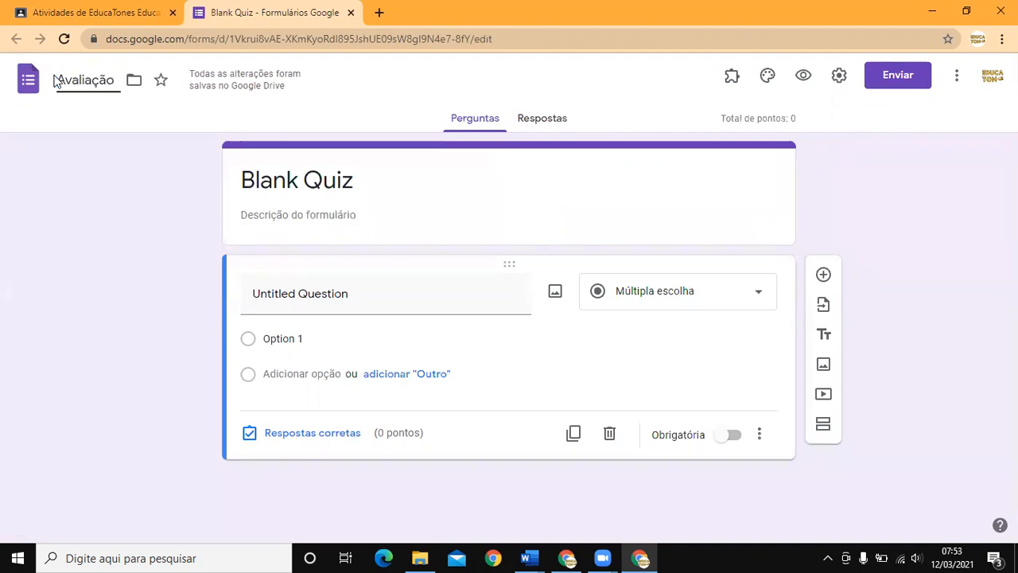
left_click(353, 181)
type("Avaliação")
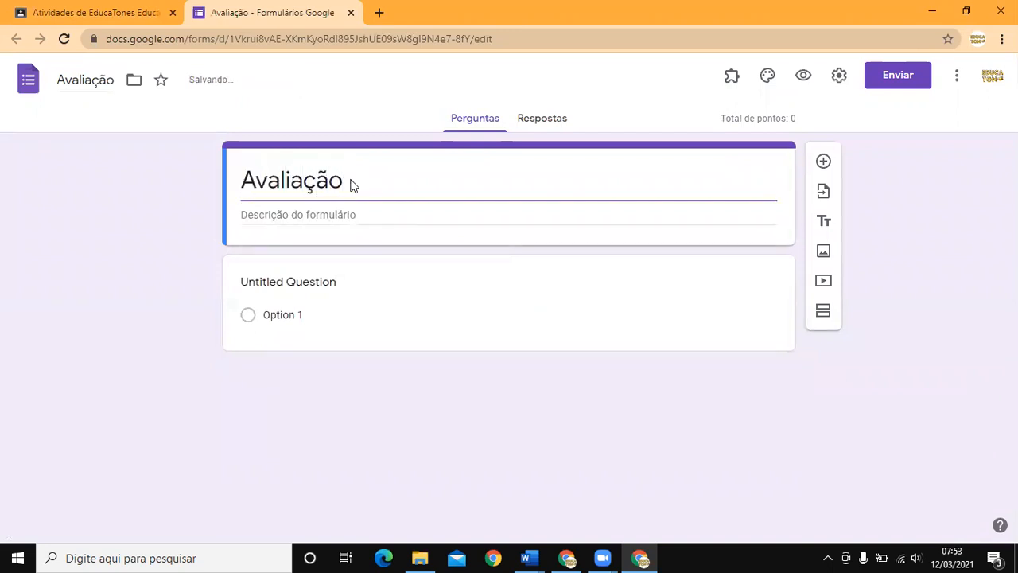
Enter the form description "Responda as questões abaixo:".
left_click(272, 218)
type("R")
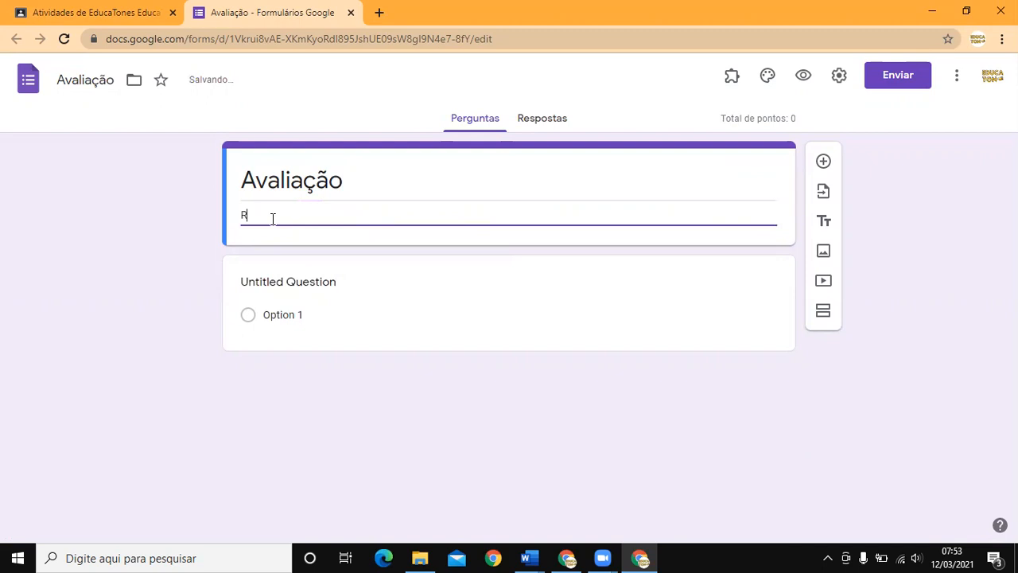
type("esponda as q")
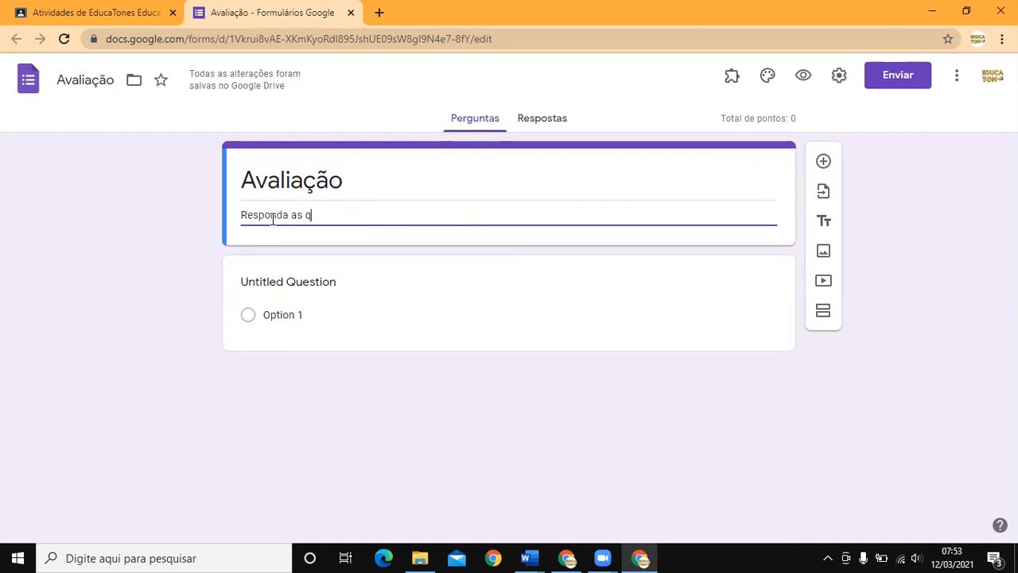
type("uestões abaixo:")
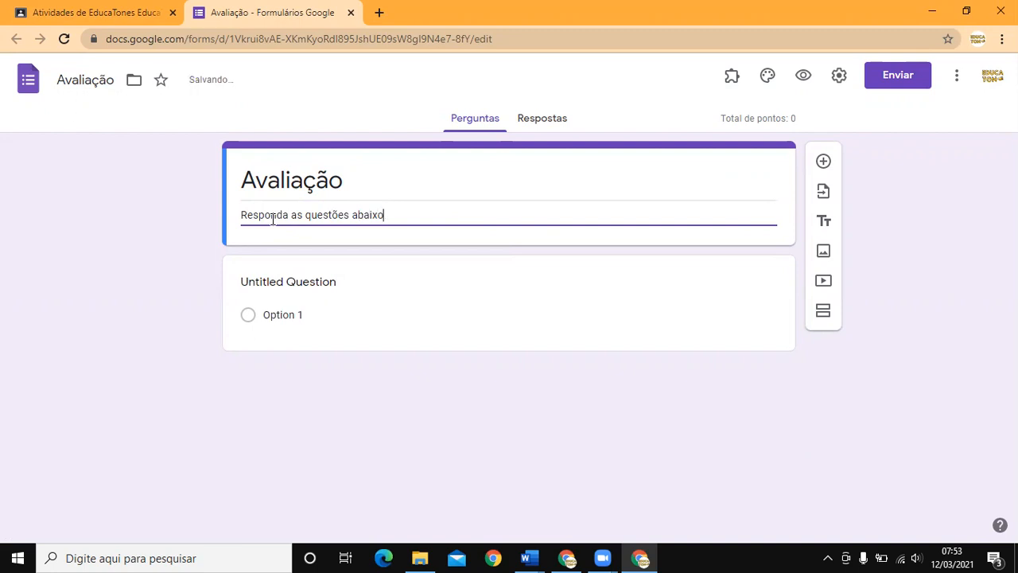
Turn the untitled question into a required short-answer question (Resposta curta) named "Nome".
left_click(327, 287)
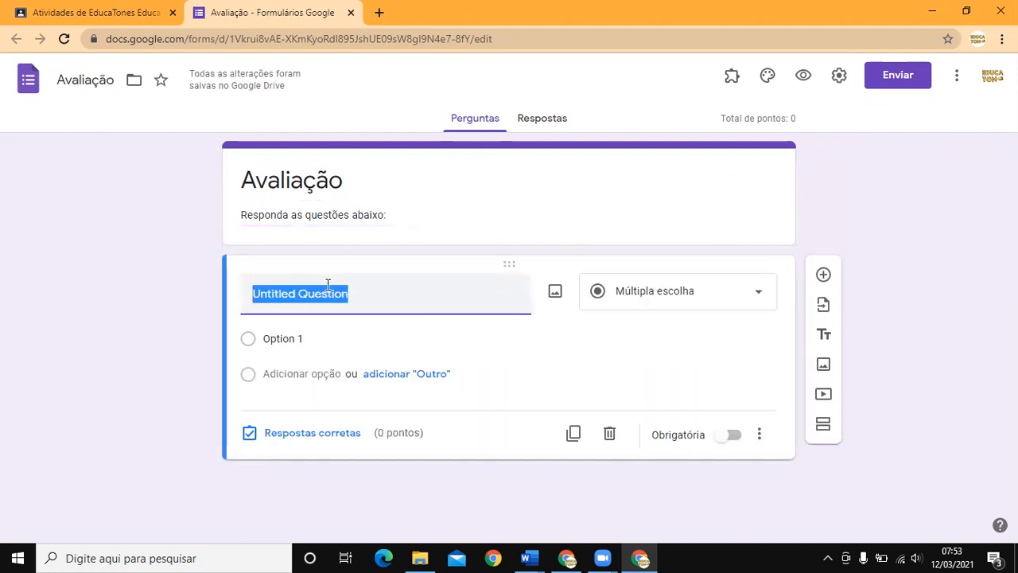
type("Nome")
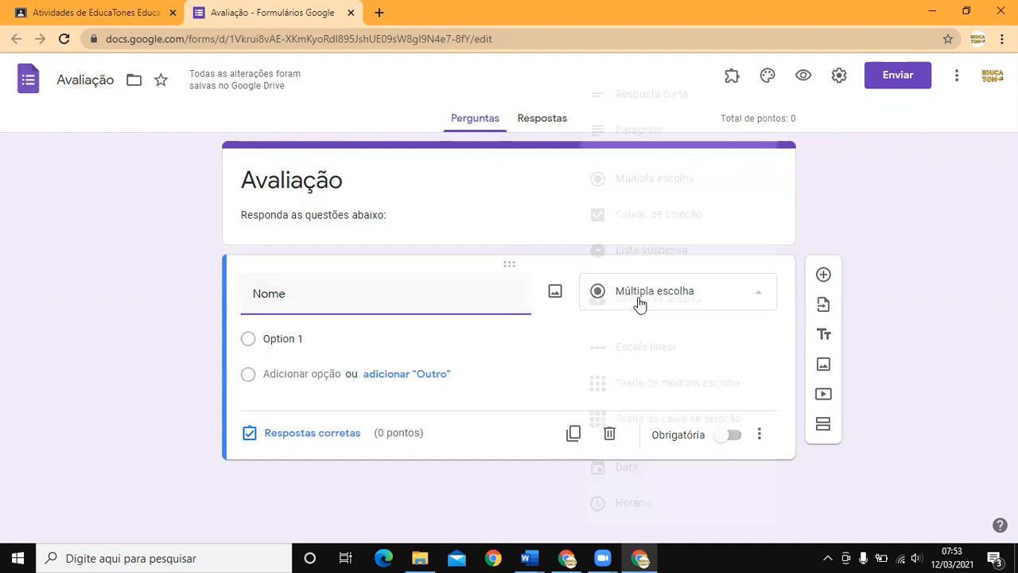
left_click(637, 302)
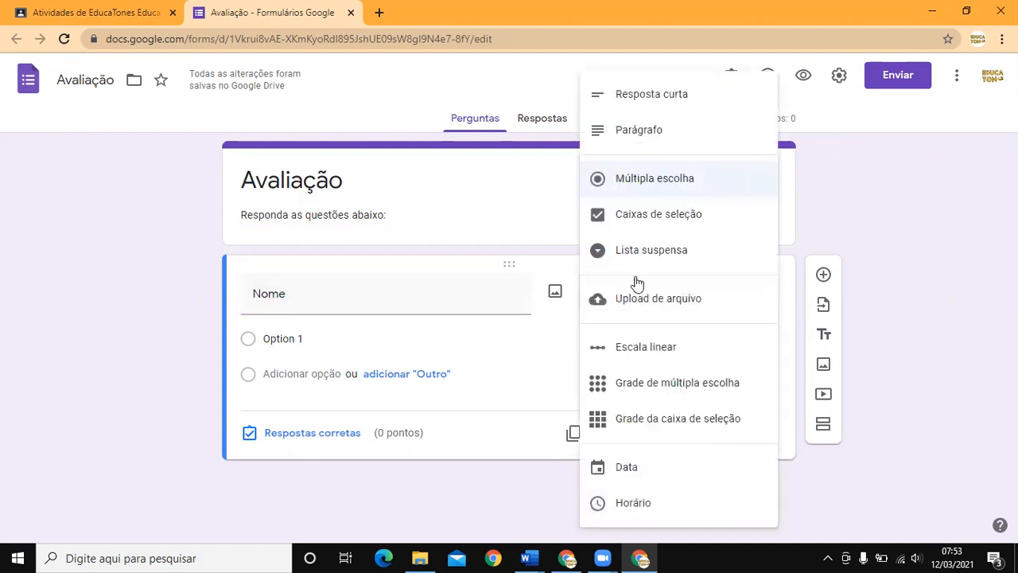
left_click(661, 109)
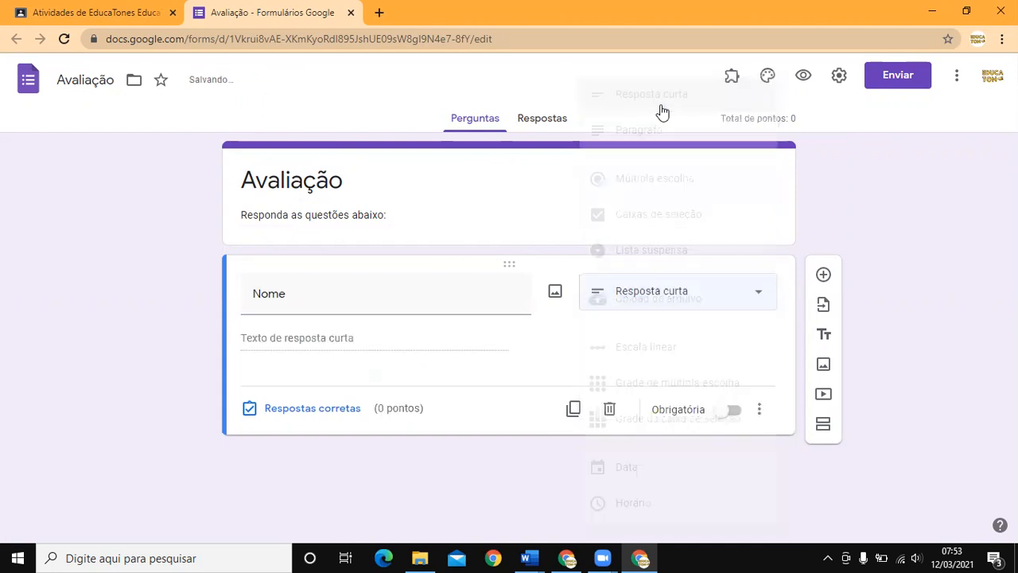
left_click(733, 411)
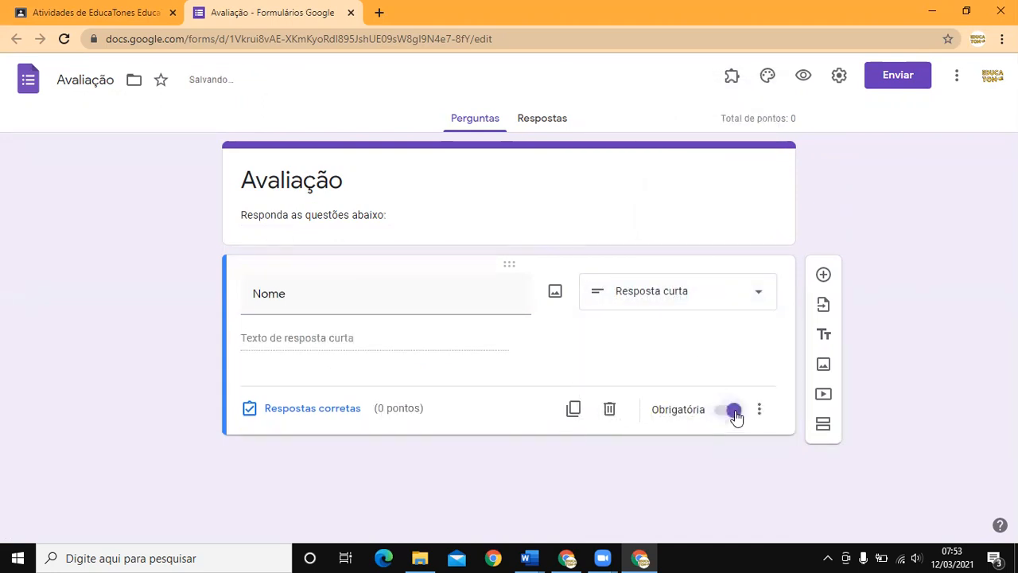
Add a required short-answer question (Resposta curta) named "Turma" below the Nome question.
left_click(824, 275)
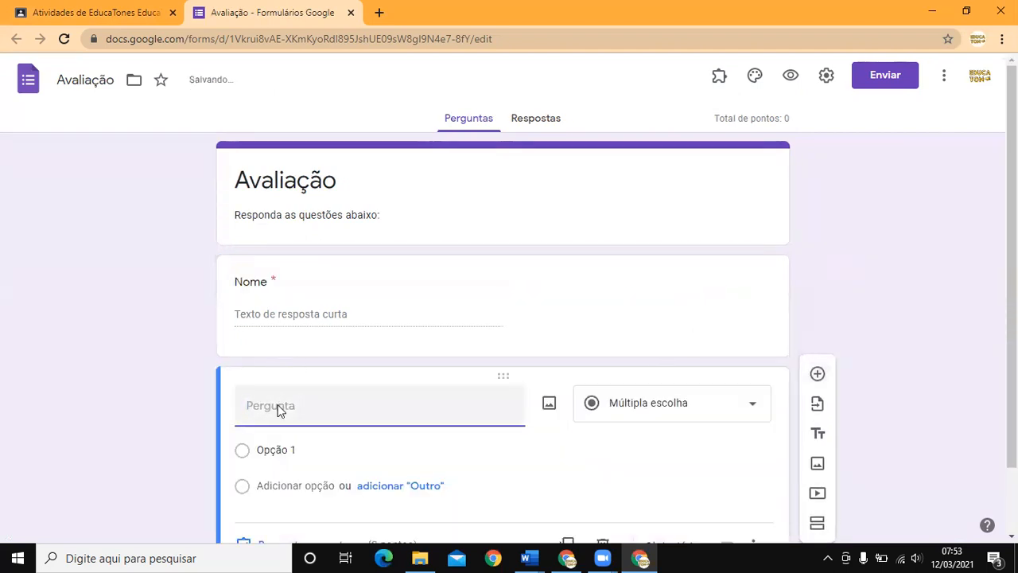
type("Turma")
left_click(666, 409)
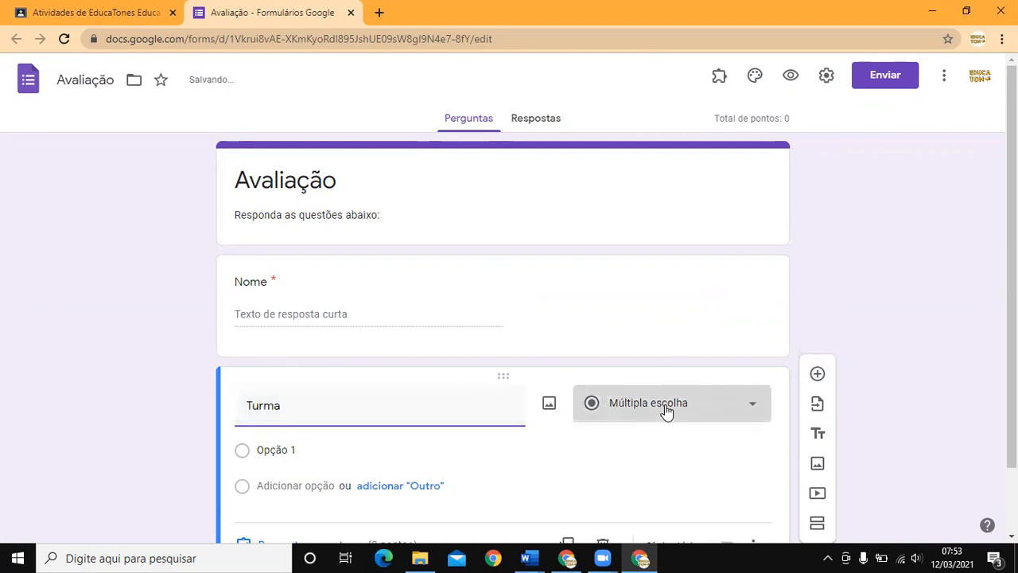
left_click(659, 104)
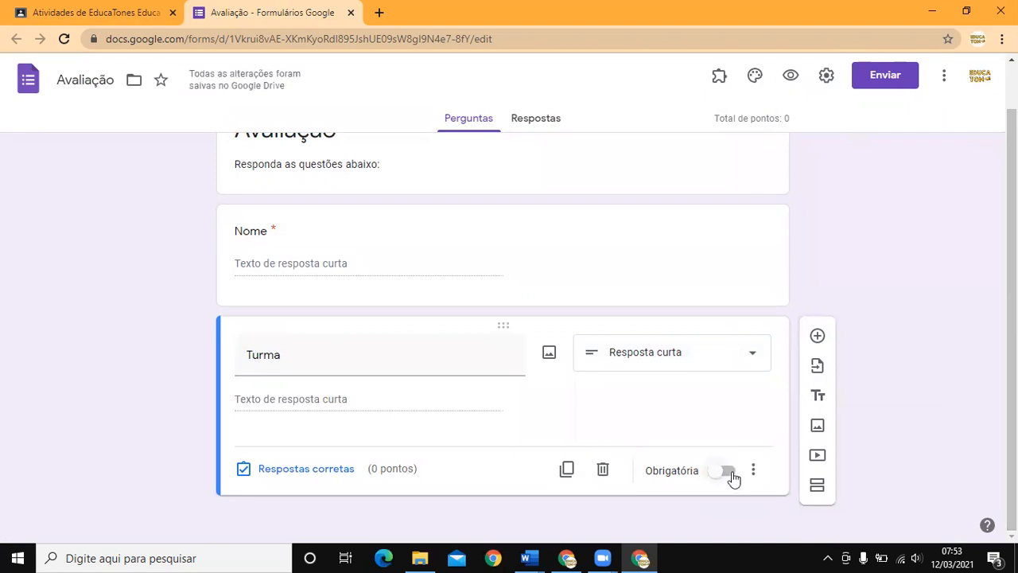
left_click(729, 472)
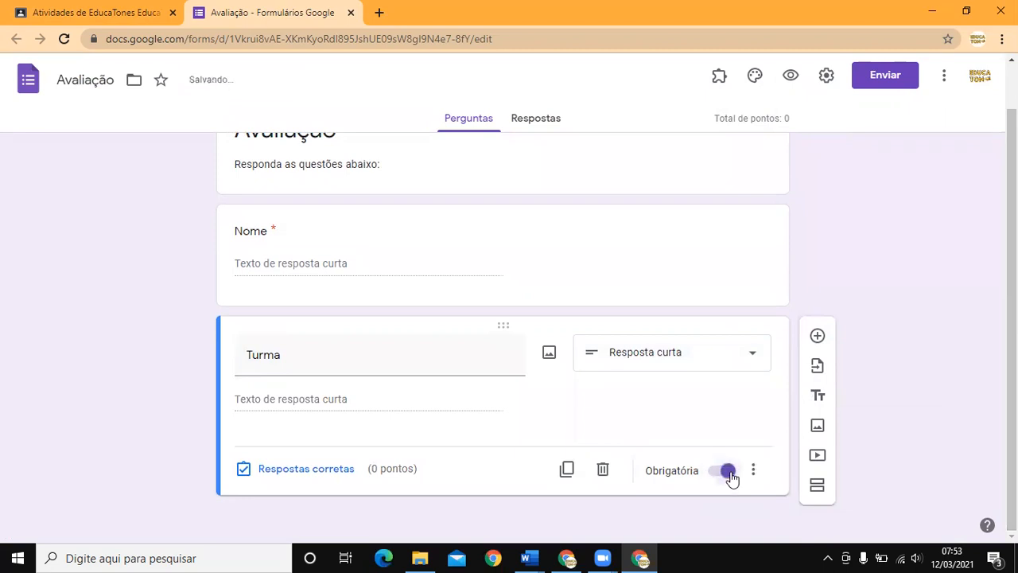
Add a required date question (Data) named "Data" below the Turma question.
left_click(817, 337)
type("Data")
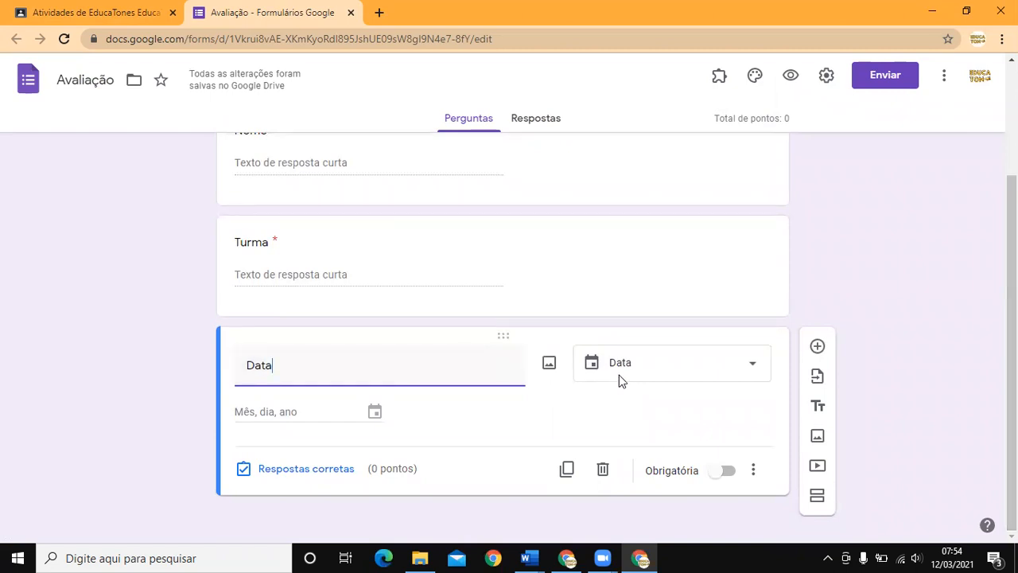
left_click(726, 470)
scroll(397, 265, "up", 3)
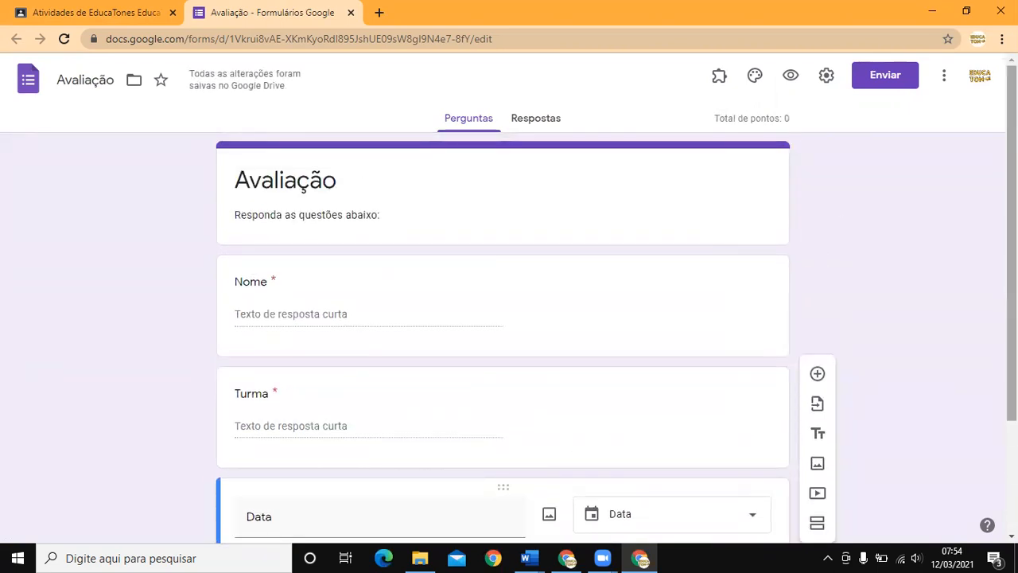
scroll(503, 334, "down", 2)
scroll(561, 420, "down", 2)
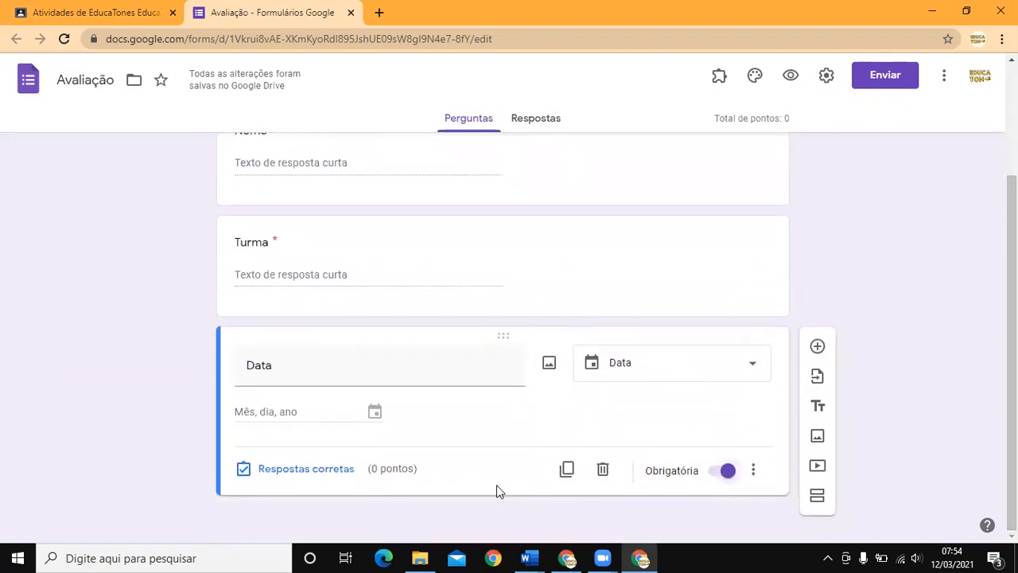
Add a new section after the Data question and title it "Questões da prova".
left_click(815, 504)
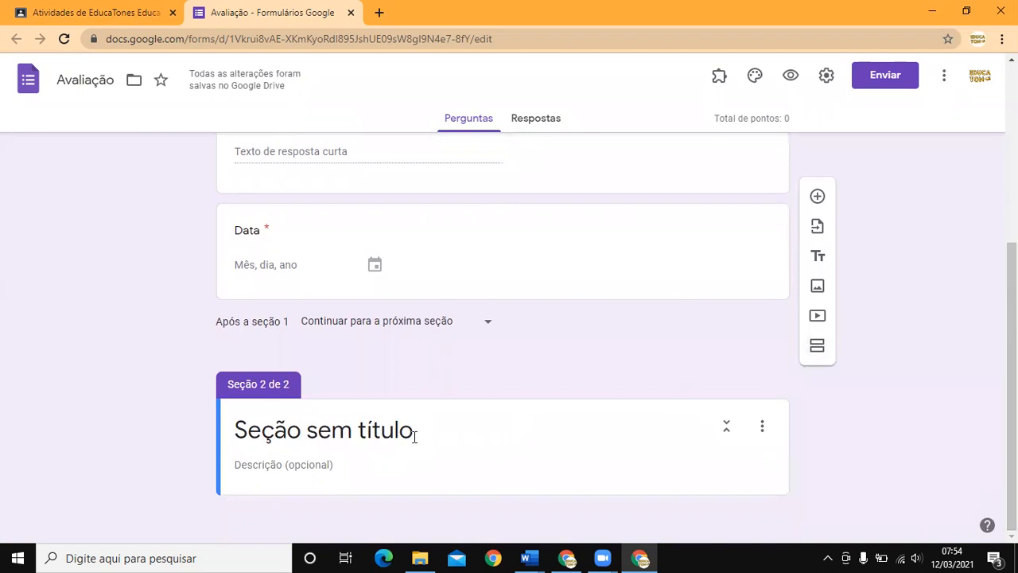
left_click(413, 437)
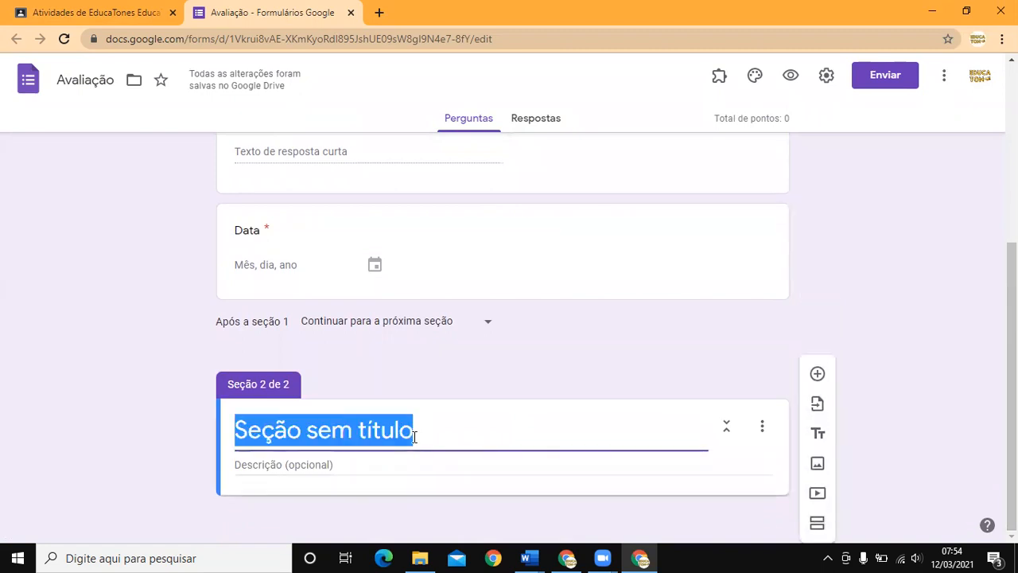
type("Ques")
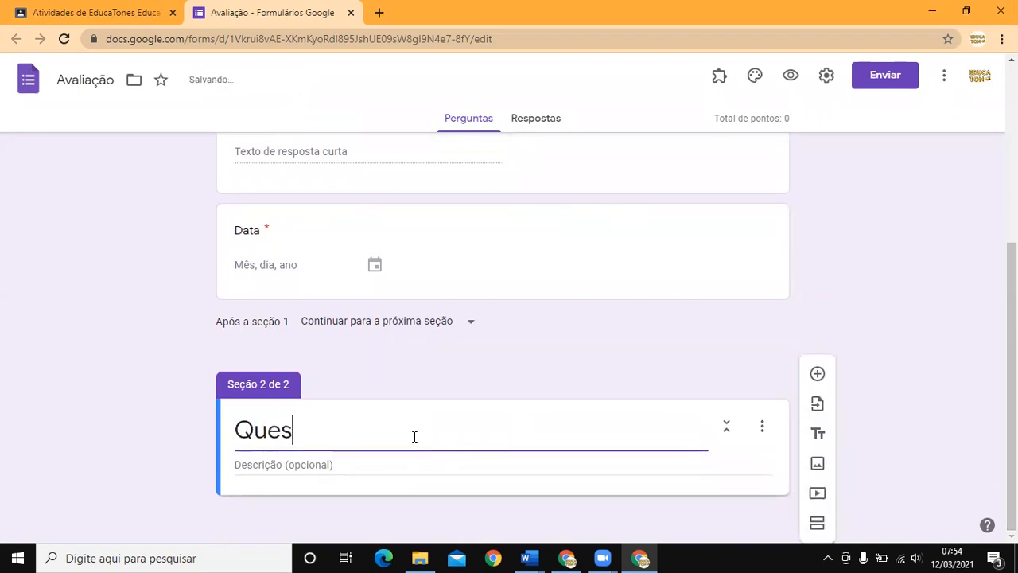
type("tões da ")
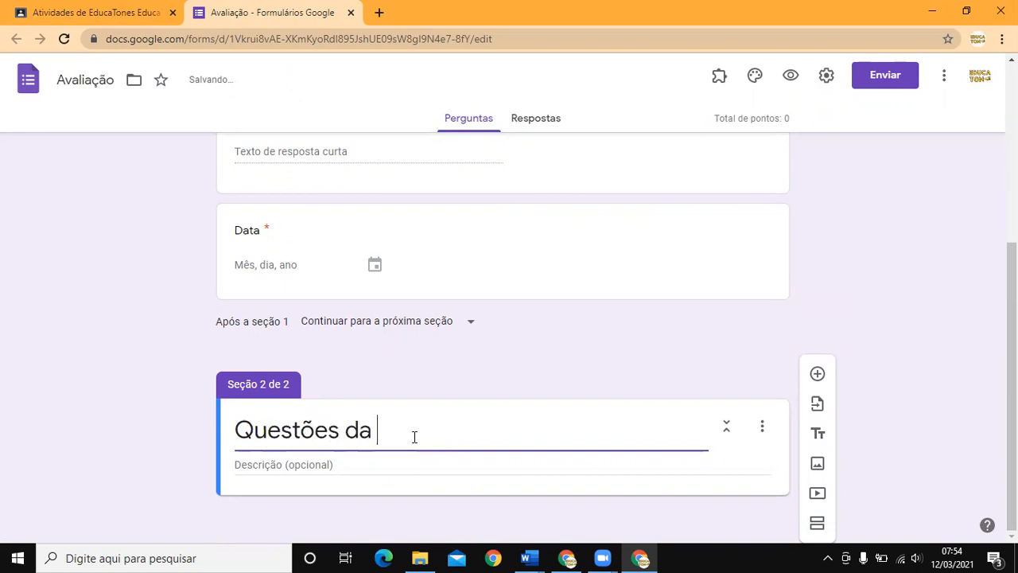
type("prova")
Enter the description "Responda as questões abaixo:" for the Questões da prova section.
left_click(312, 468)
type("Res")
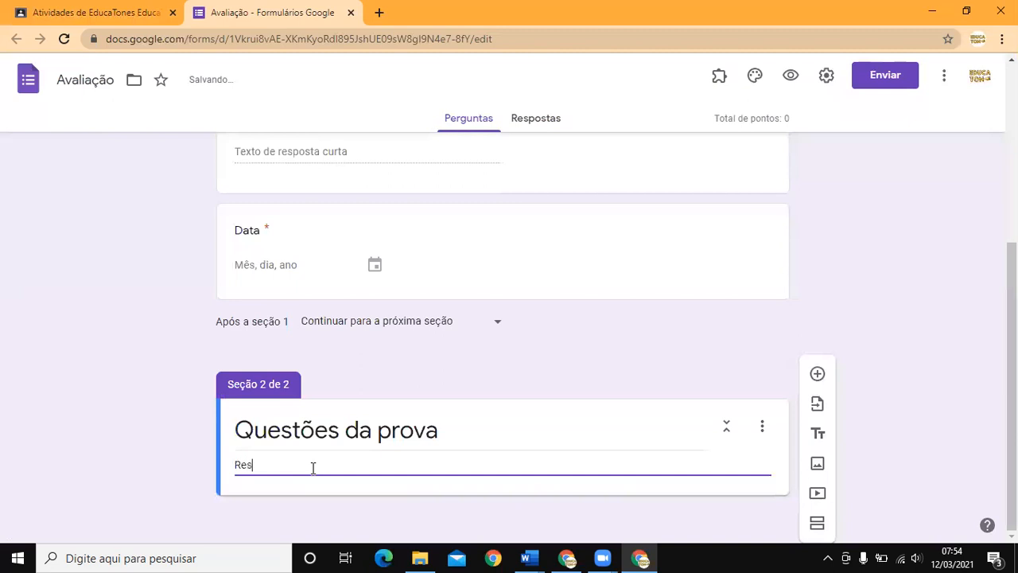
type("ponda as ques")
type("tões")
type(" N")
type("aba")
key("BackSpace")
key("BackSpace")
type("baixo:")
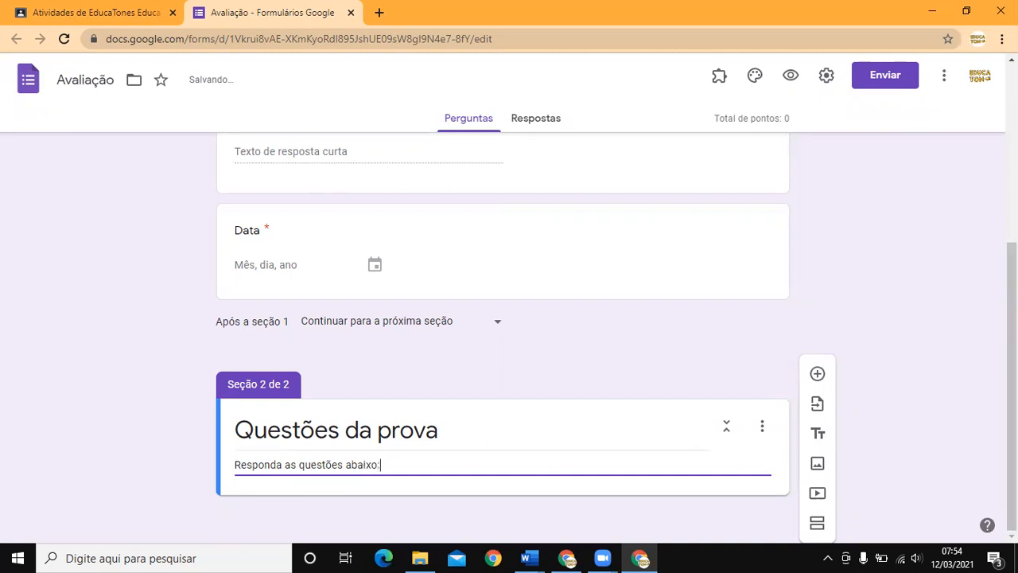
Add a multiple-choice question (Múltipla escolha) "Quanto seria 2+2?" to the Questões da prova section.
left_click(818, 374)
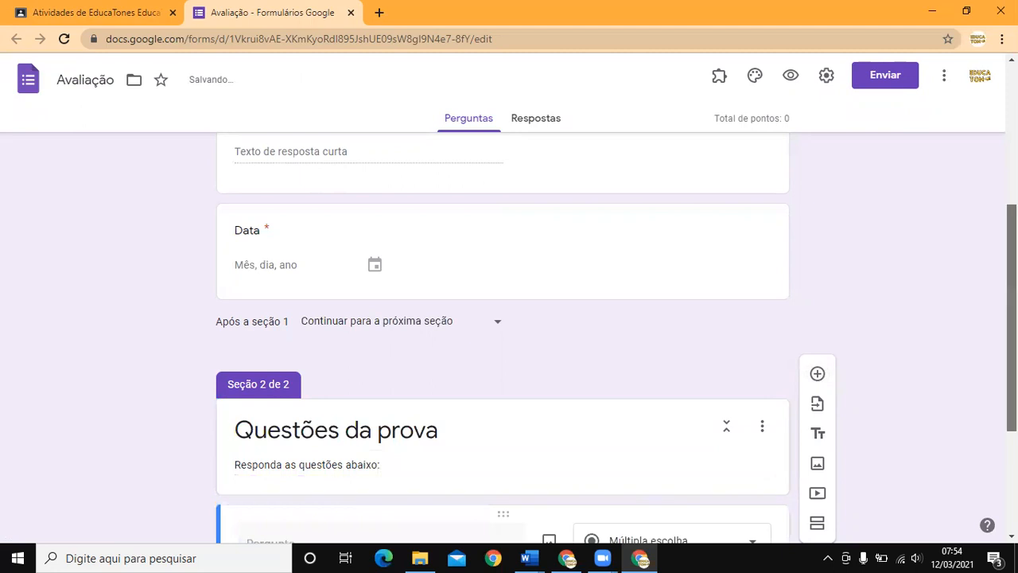
type("Q")
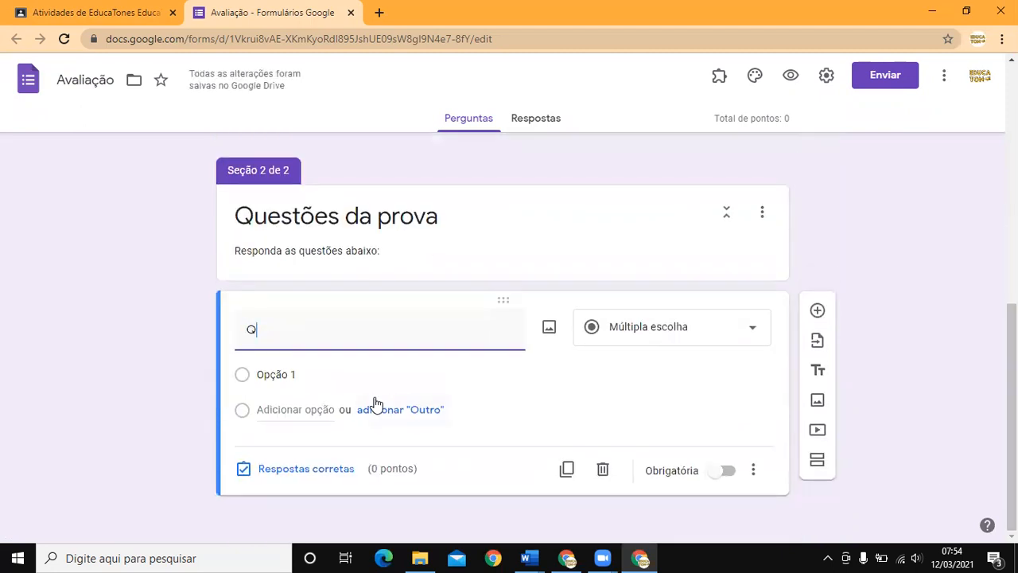
type("uanto seria 2+")
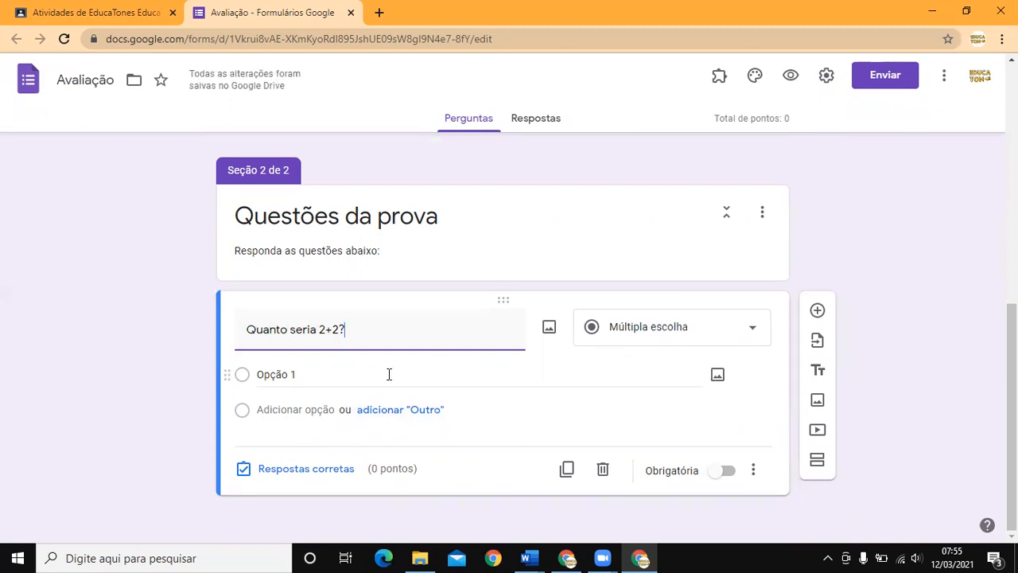
Give the 2+2 question the answer options 0, 2 and 4 and make it required.
left_click(342, 375)
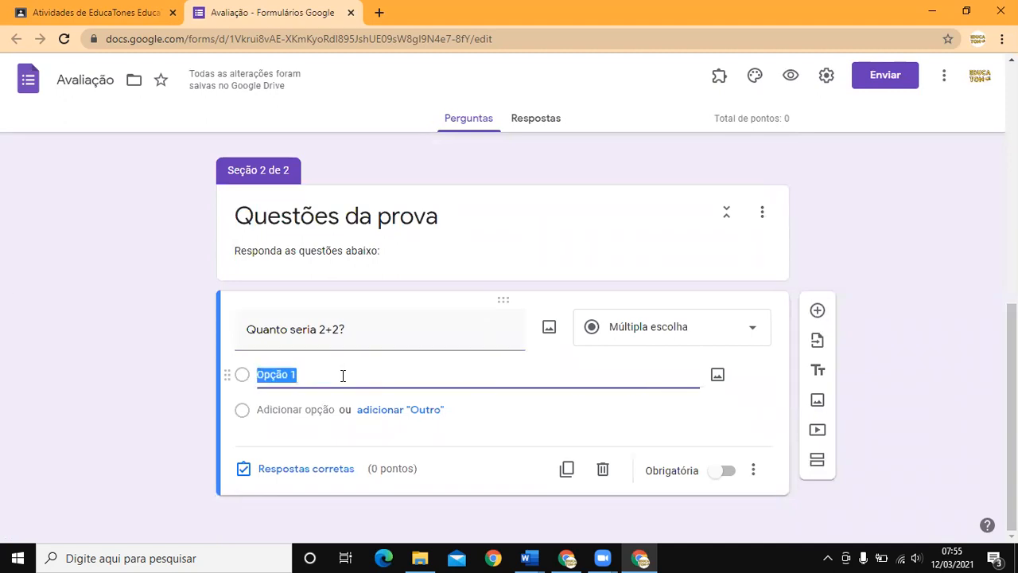
type("0")
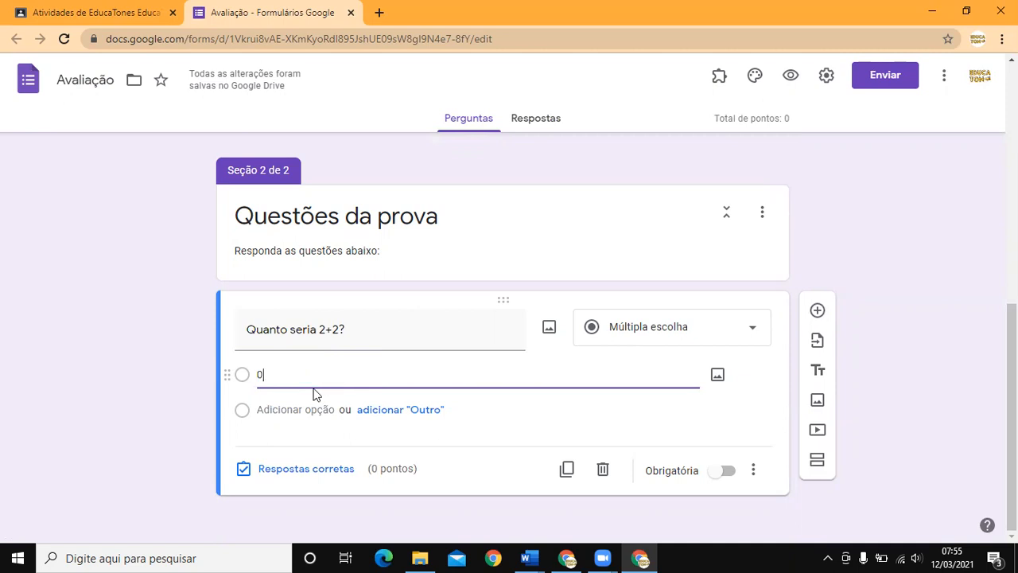
left_click(272, 437)
type("2")
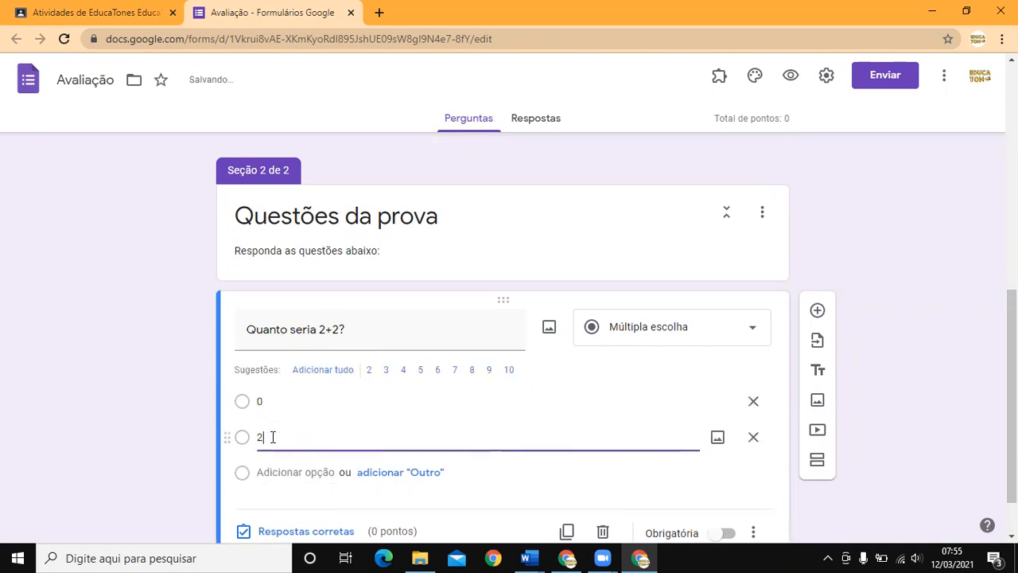
left_click(266, 471)
type("4")
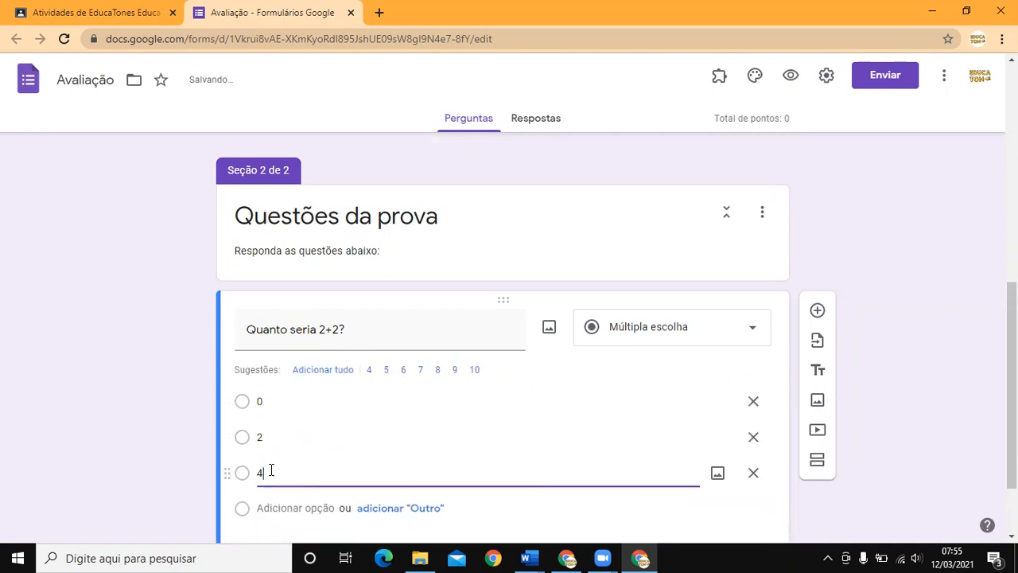
scroll(609, 359, "down", 1)
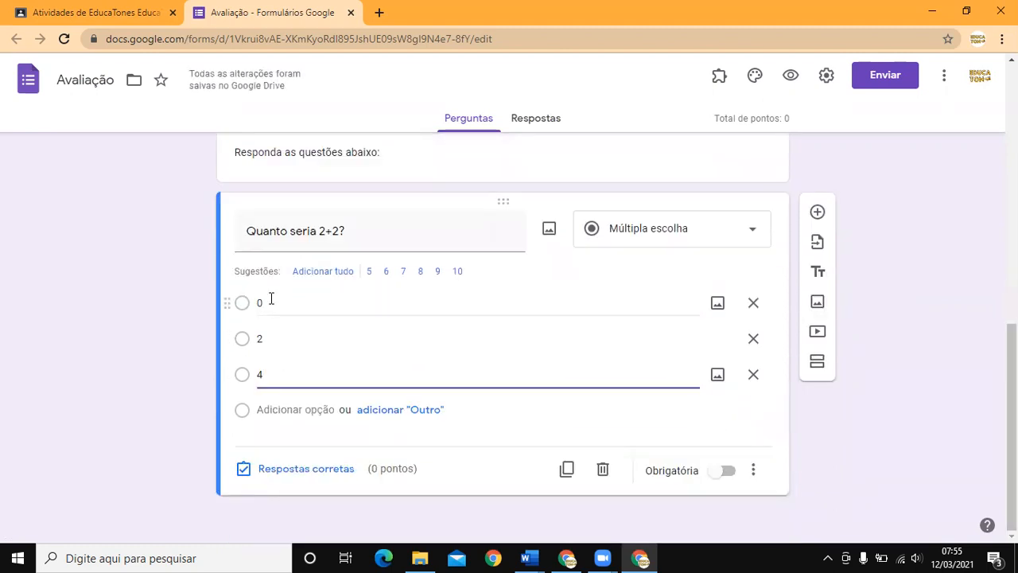
left_click(727, 472)
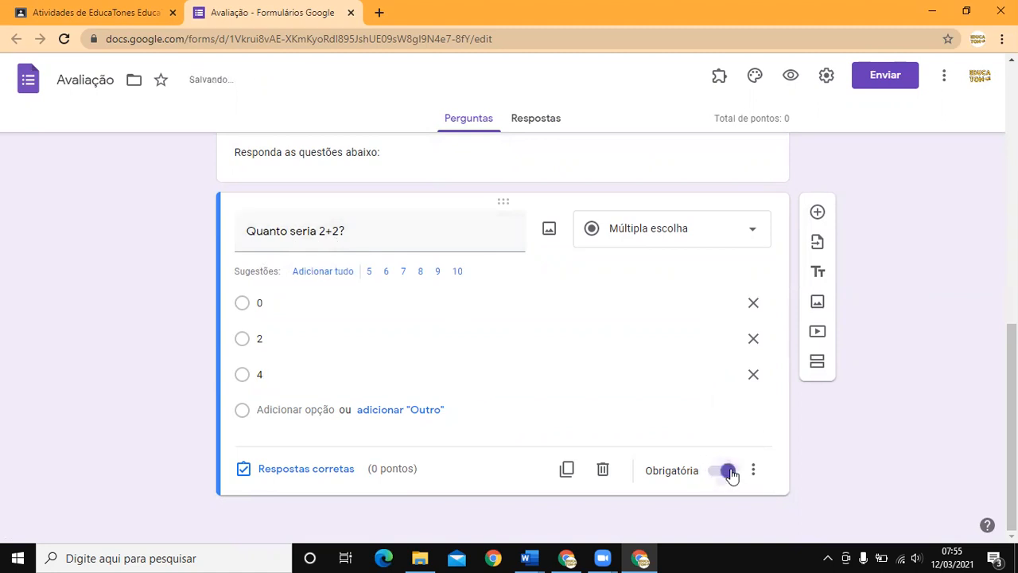
Set the 2+2 question's answer key to 1 point with 4 as the correct answer.
left_click(301, 481)
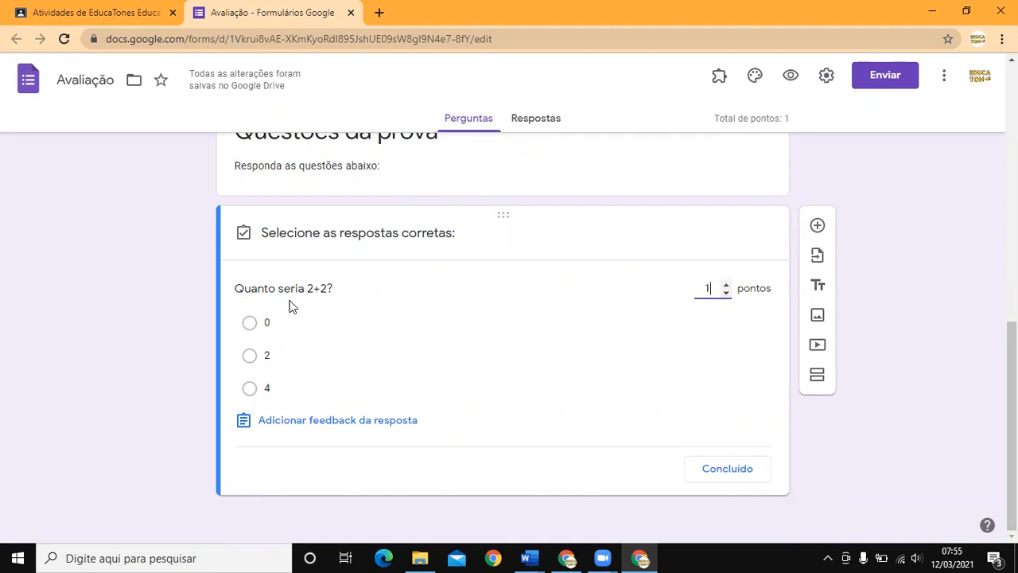
left_click(248, 389)
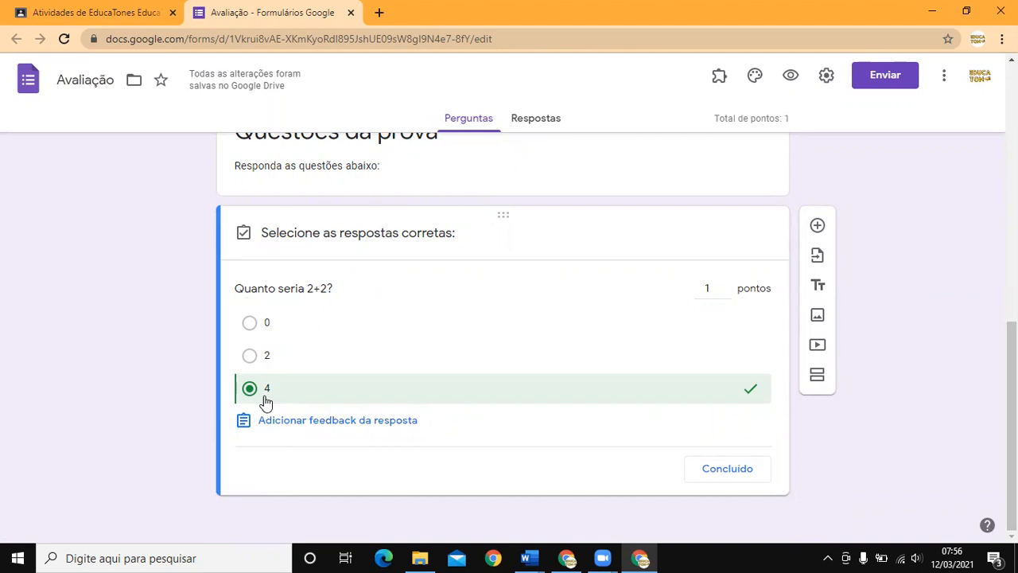
left_click(711, 479)
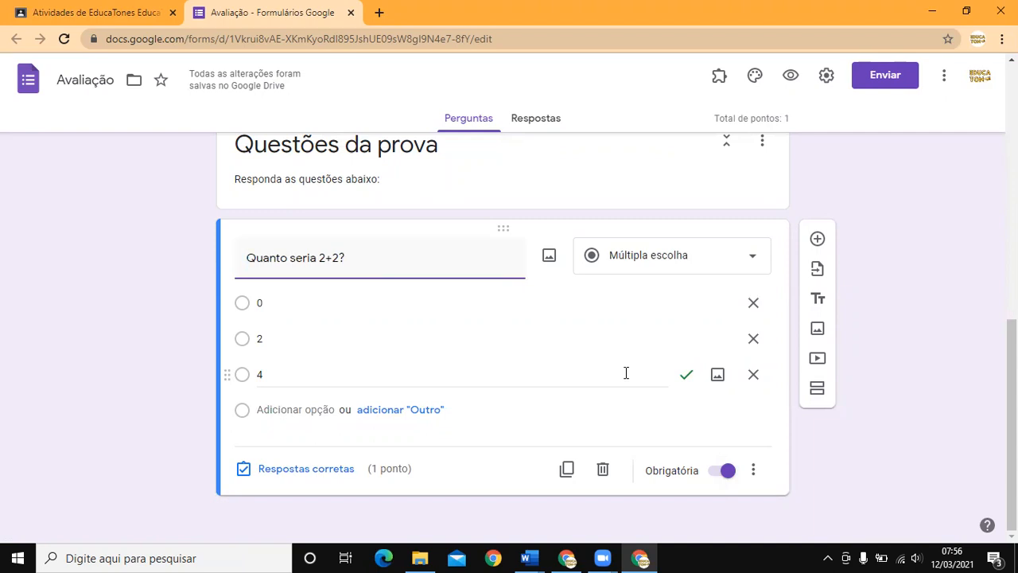
Add a multiple-choice question (Múltipla escolha) "Quanto seria 10-5?" below the 2+2 question.
left_click(820, 243)
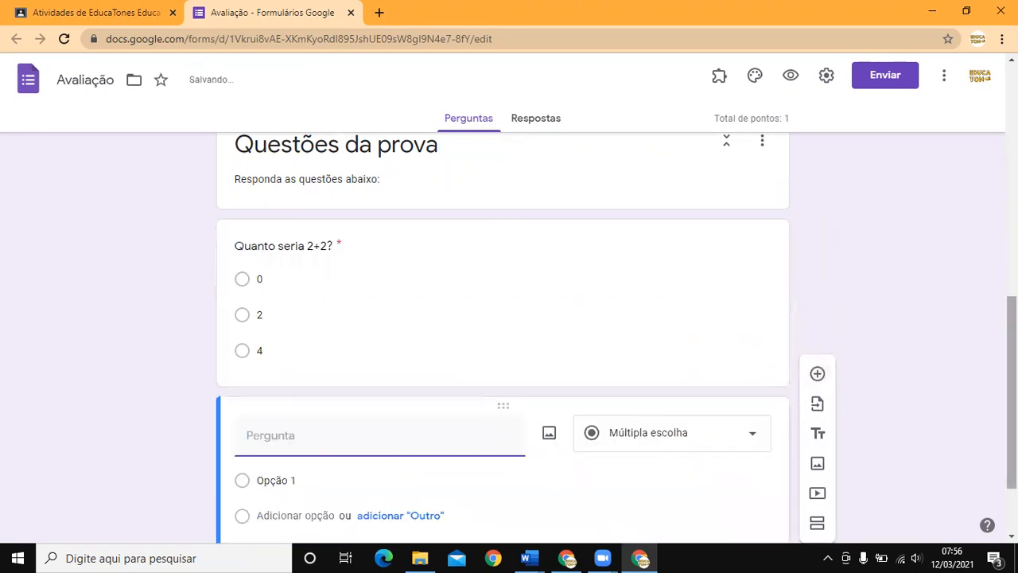
type("Qu")
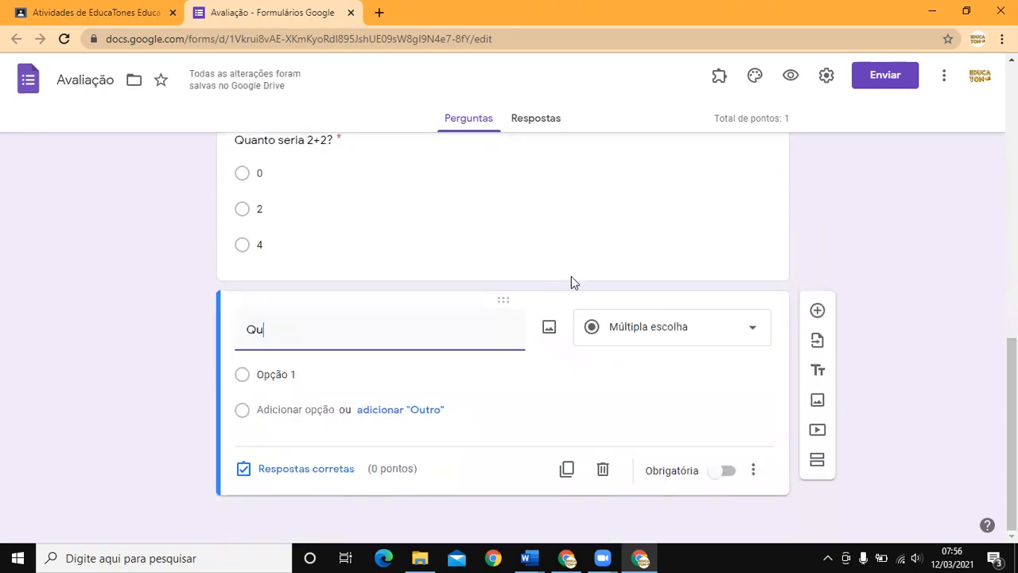
type("anto seria")
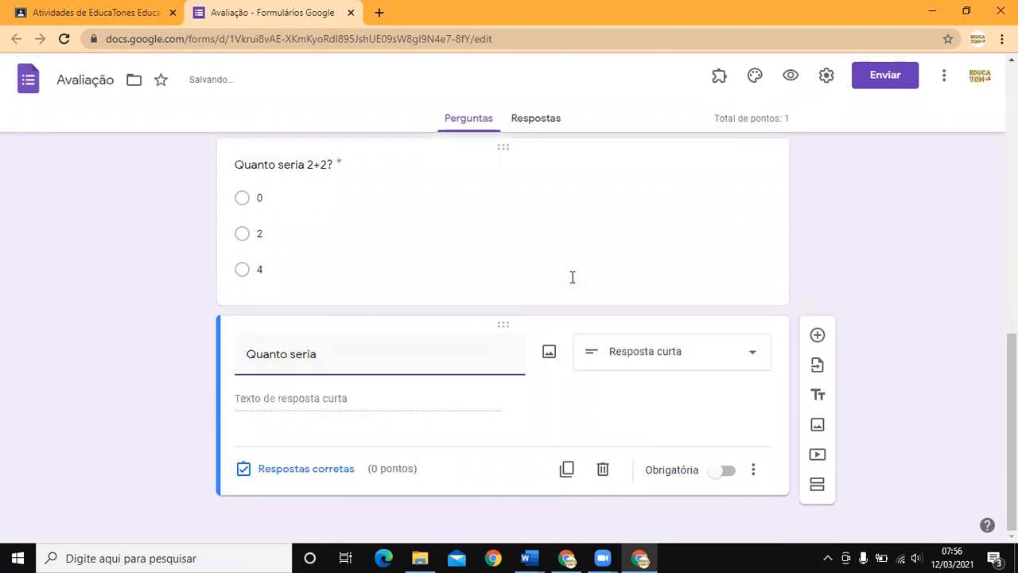
type(" o divid")
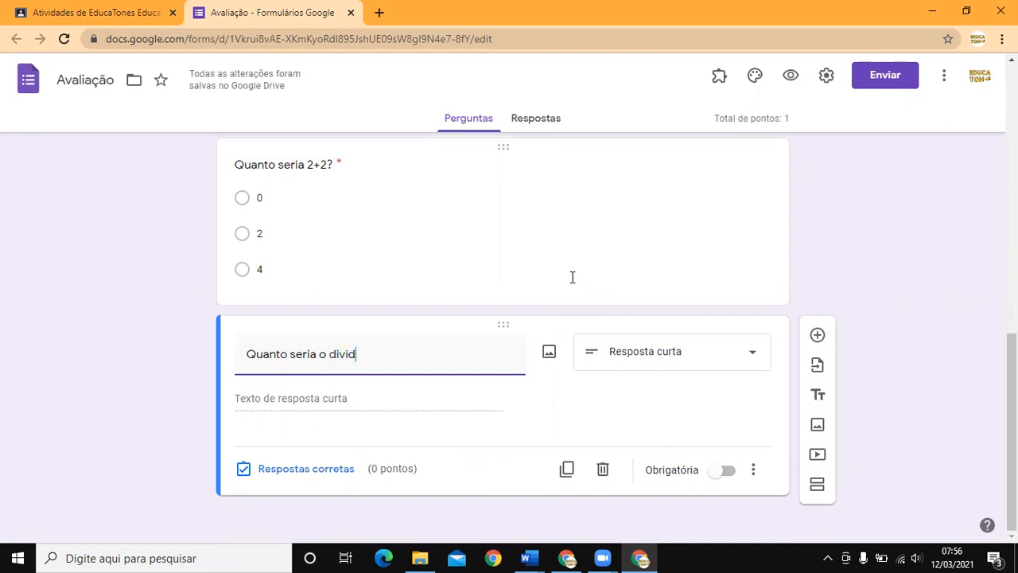
key("BackSpace")
type("sor de")
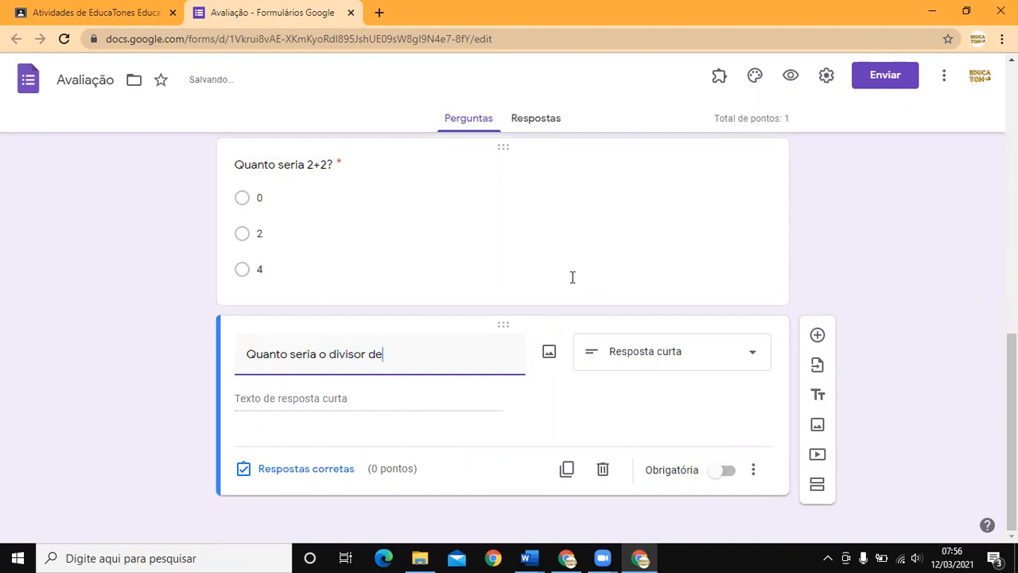
key("BackSpace")
key("BackSpace")
key("BackSpace")
key("BackSpace")
key("BackSpace")
key("BackSpace")
key("BackSpace")
key("BackSpace")
key("BackSpace")
type("10-")
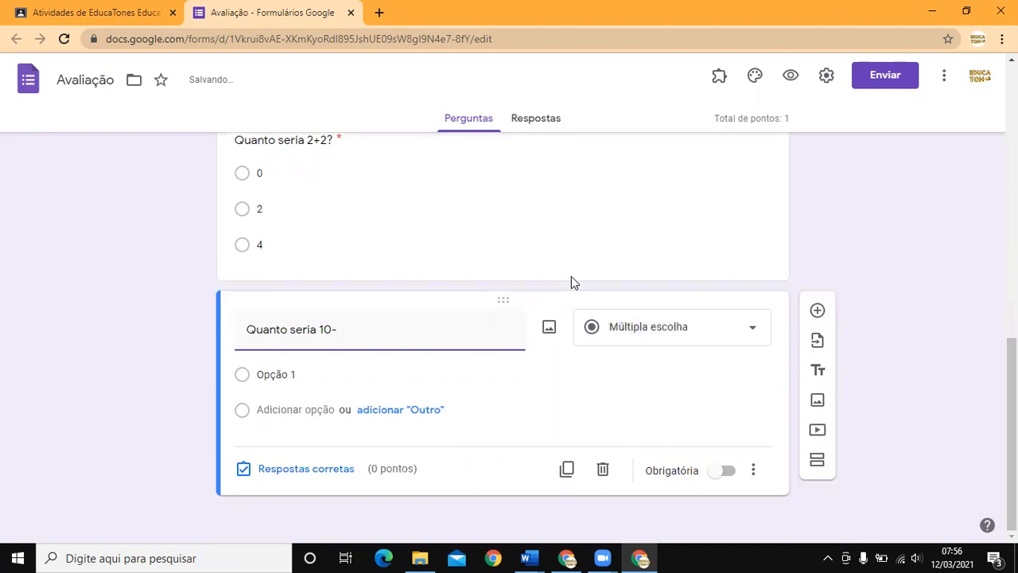
type("5?")
Give the 10-5 question the answer options 3, 5 and 10 and make it required.
left_click(290, 380)
type("3")
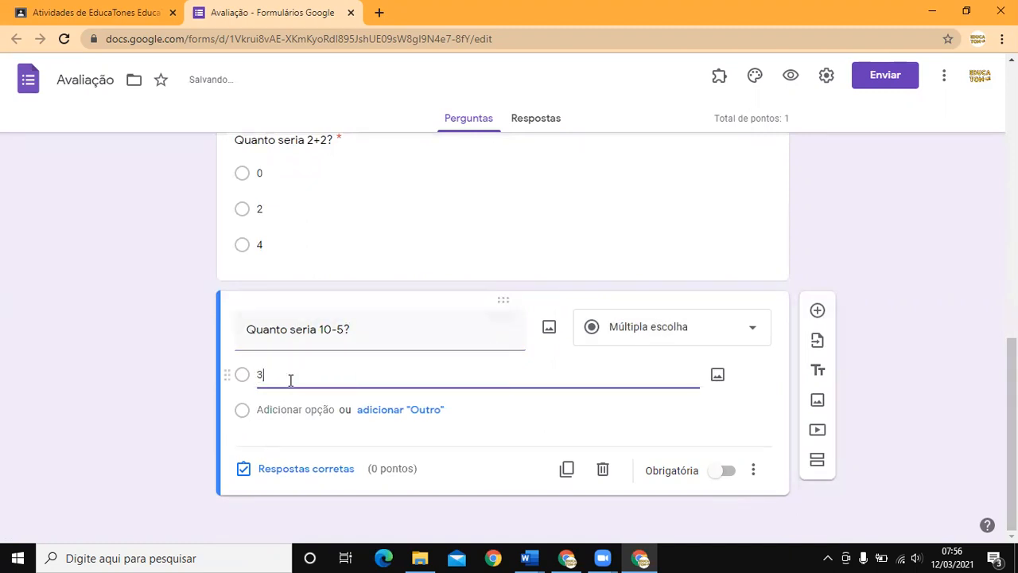
left_click(285, 407)
type("5")
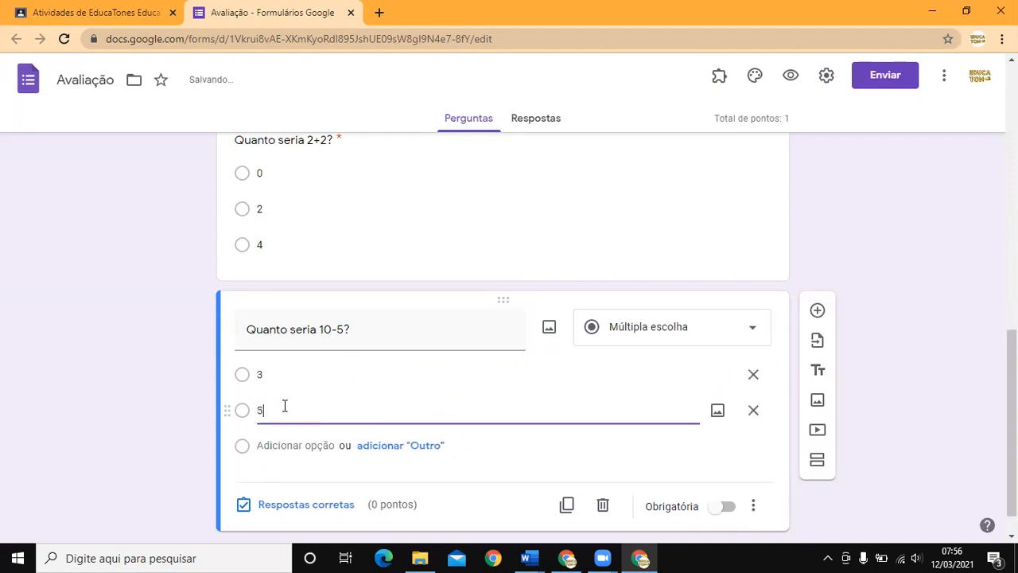
left_click(279, 444)
type("10")
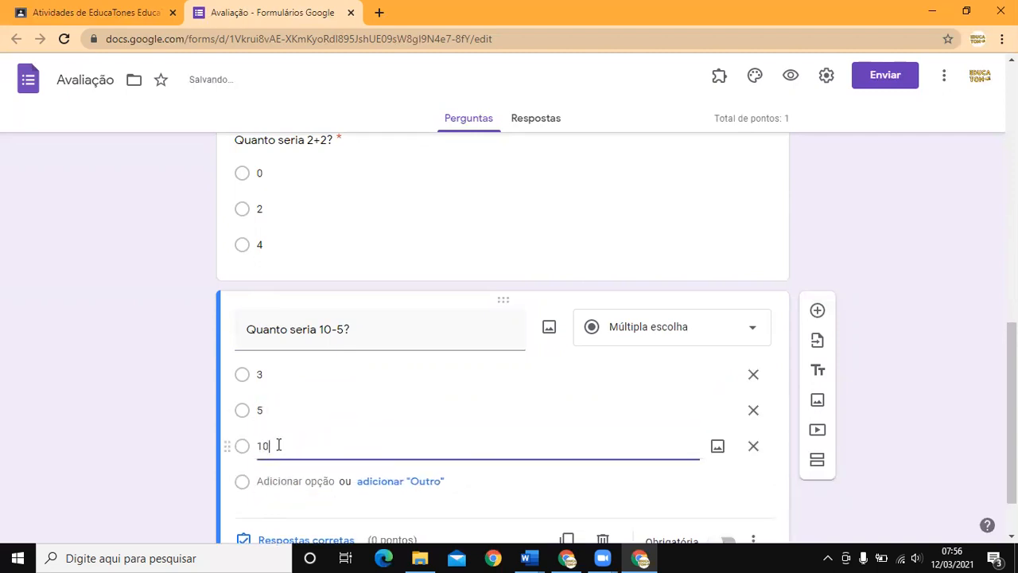
left_click_drag(1011, 414, 1012, 443)
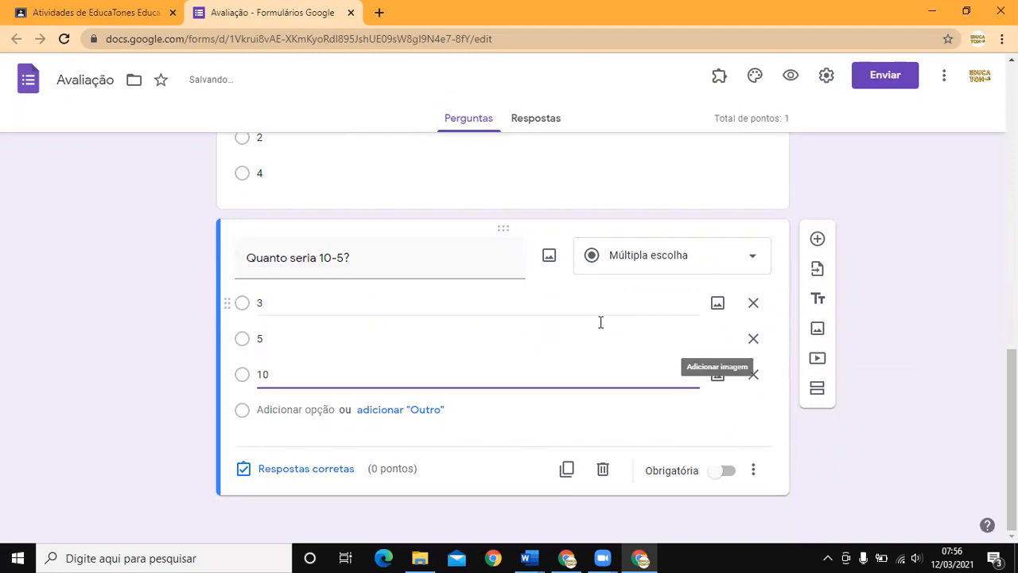
left_click(729, 471)
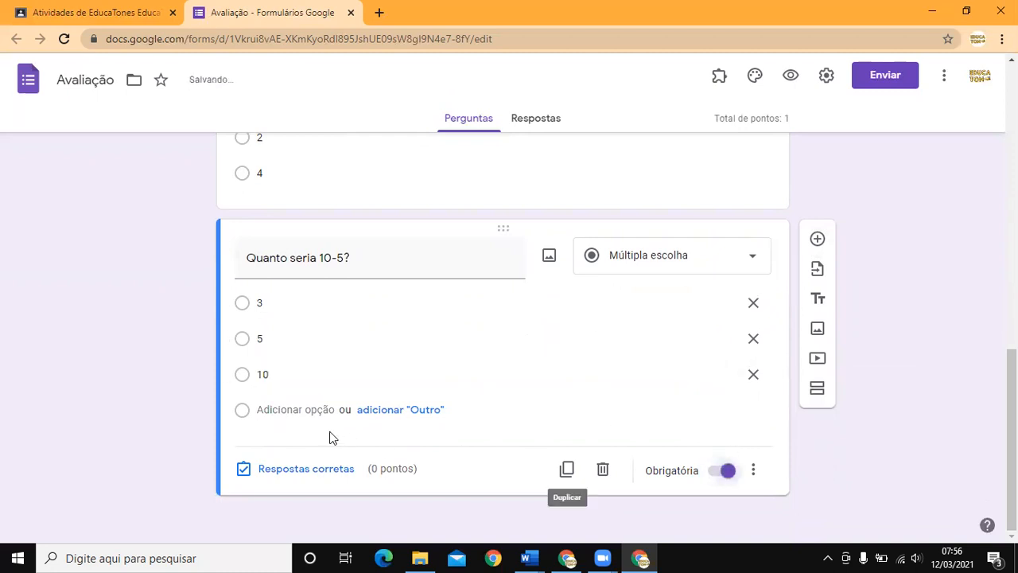
Set the 10-5 question's answer key to 1 point with 5 as the correct answer.
left_click(310, 471)
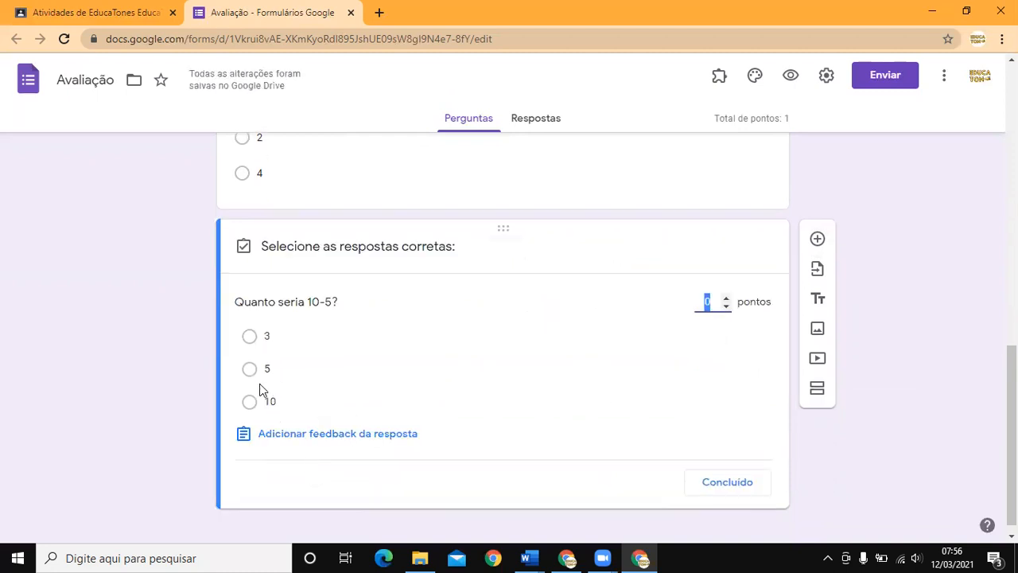
left_click(251, 371)
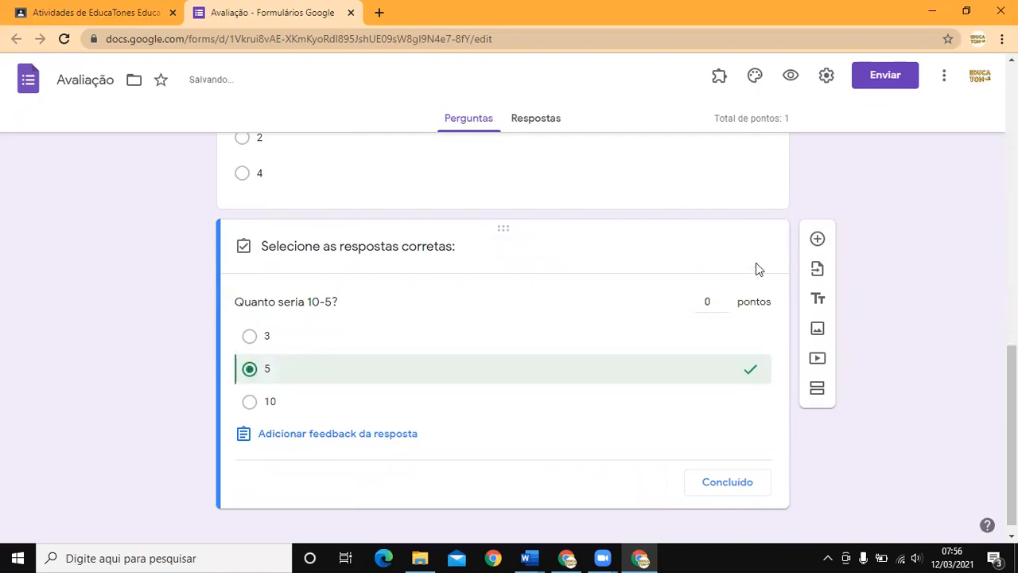
left_click(709, 302)
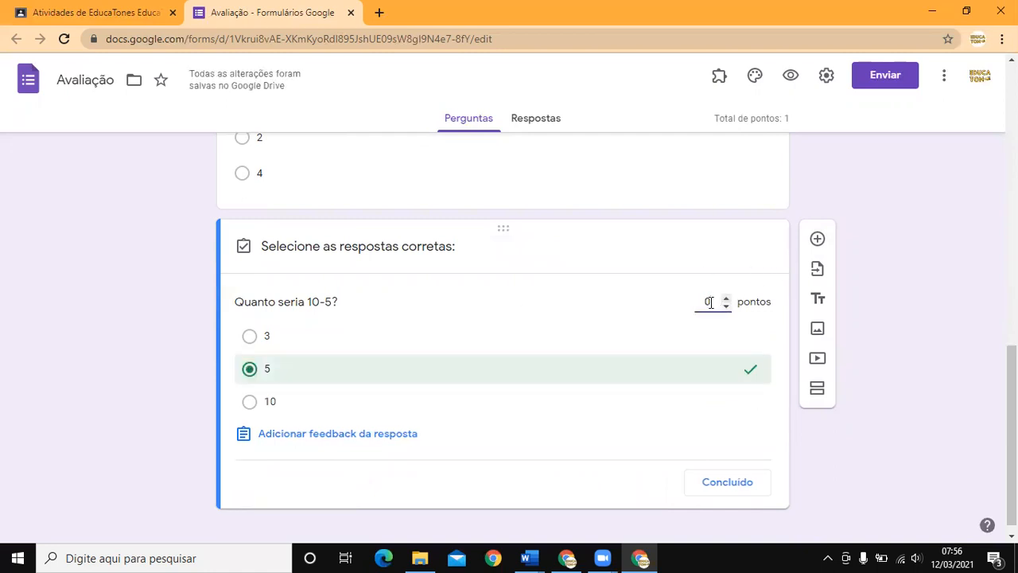
type("1")
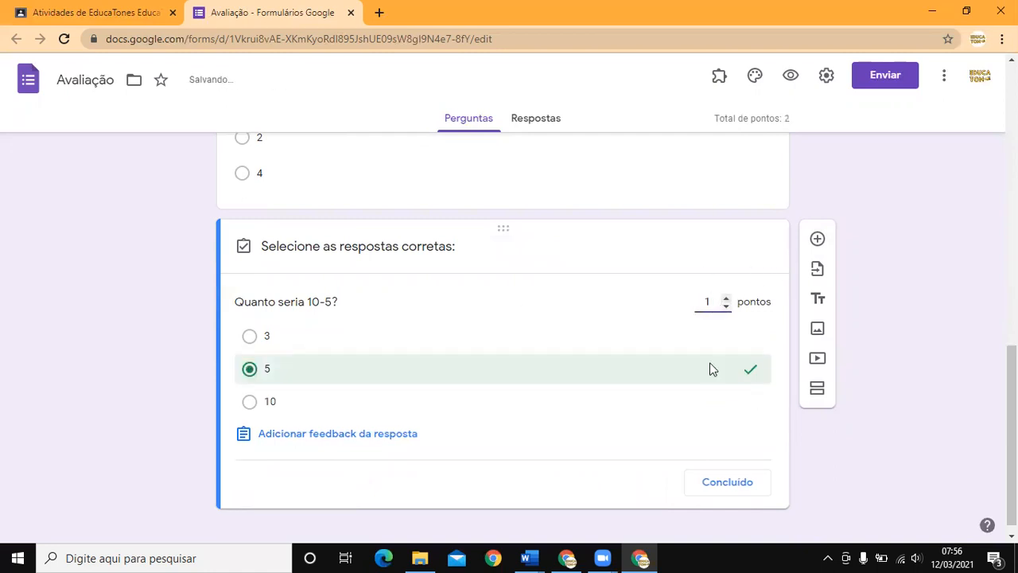
left_click(727, 484)
Add a multiple-choice question (Múltipla escolha) "Qual o maior bioma do Brasil?" below the 10-5 question.
left_click_drag(1011, 439, 1012, 346)
scroll(869, 269, "down", 3)
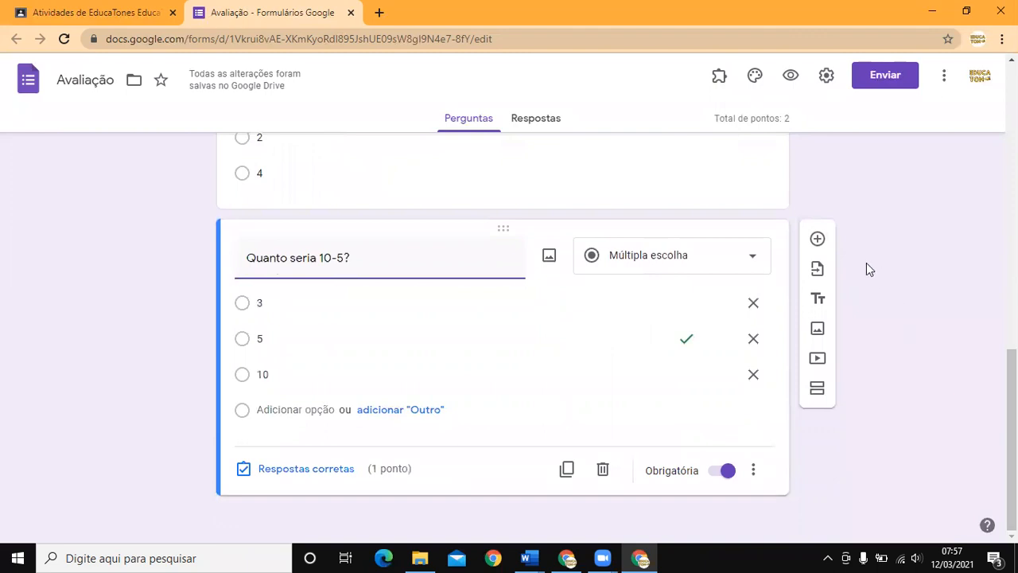
left_click(817, 239)
type("Quanto")
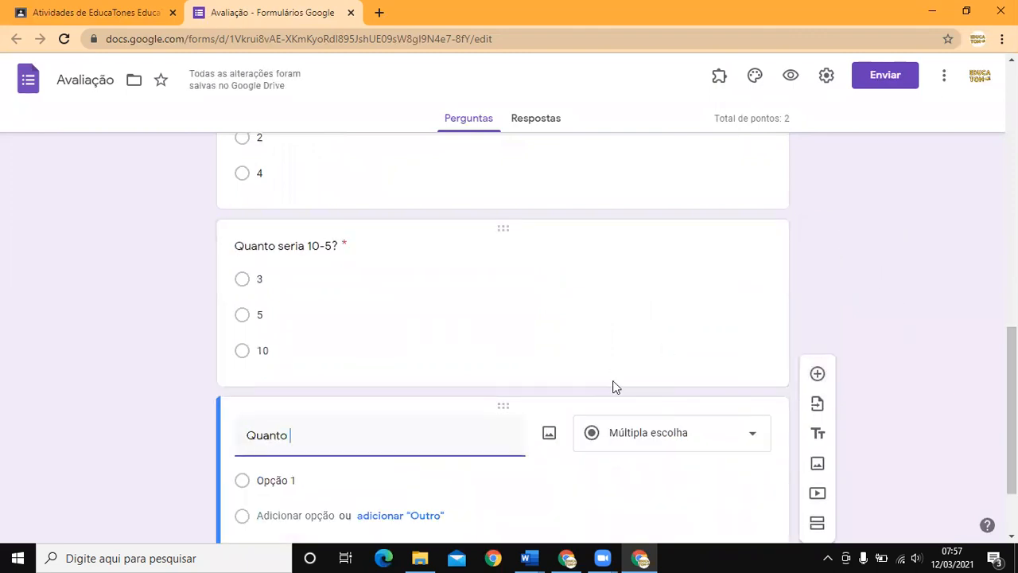
key("BackSpace")
key("BackSpace")
key("BackSpace")
key("BackSpace")
key("BackSpace")
key("BackSpace")
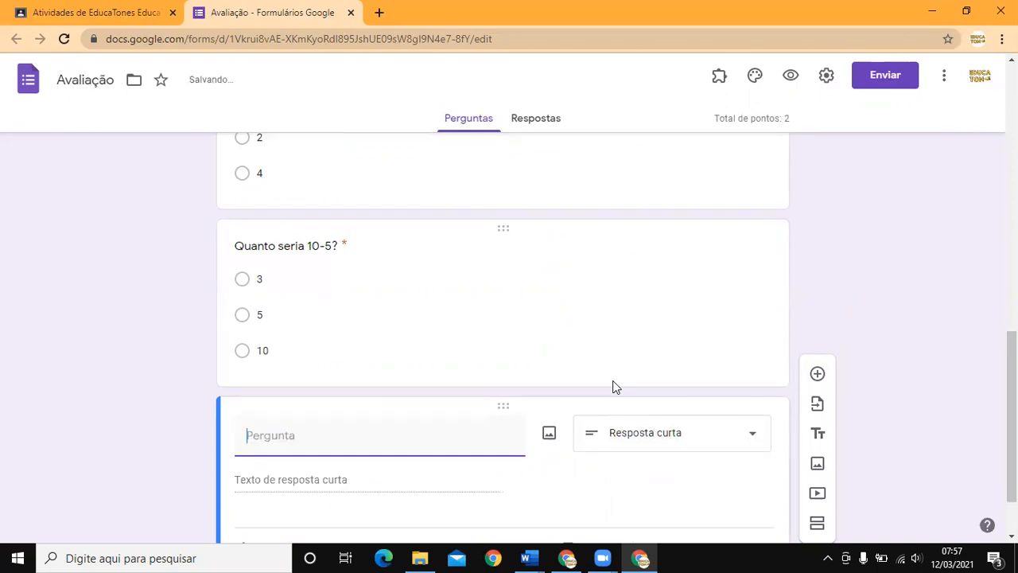
type("Qual o maior bioma do")
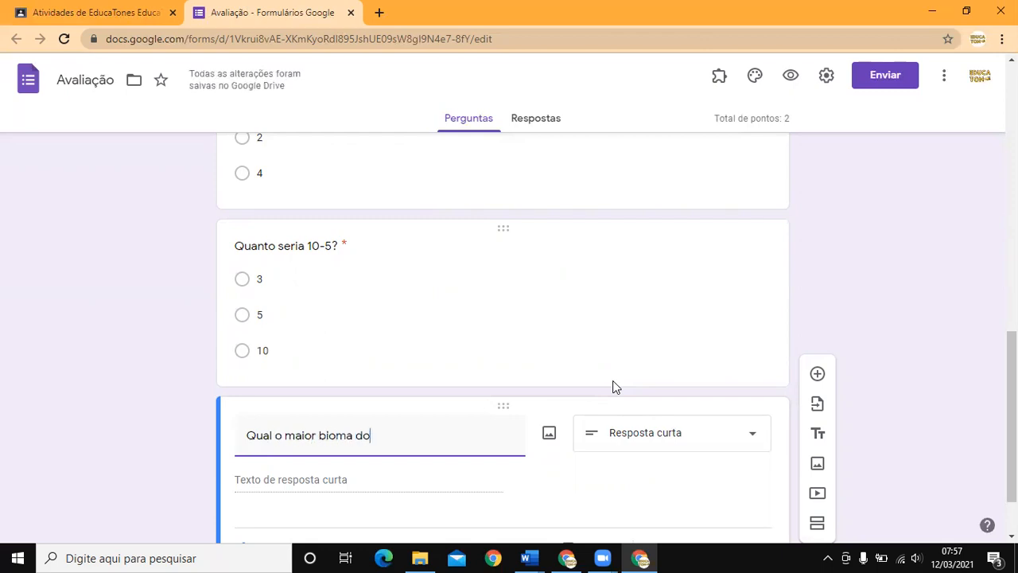
type(" Brasil?")
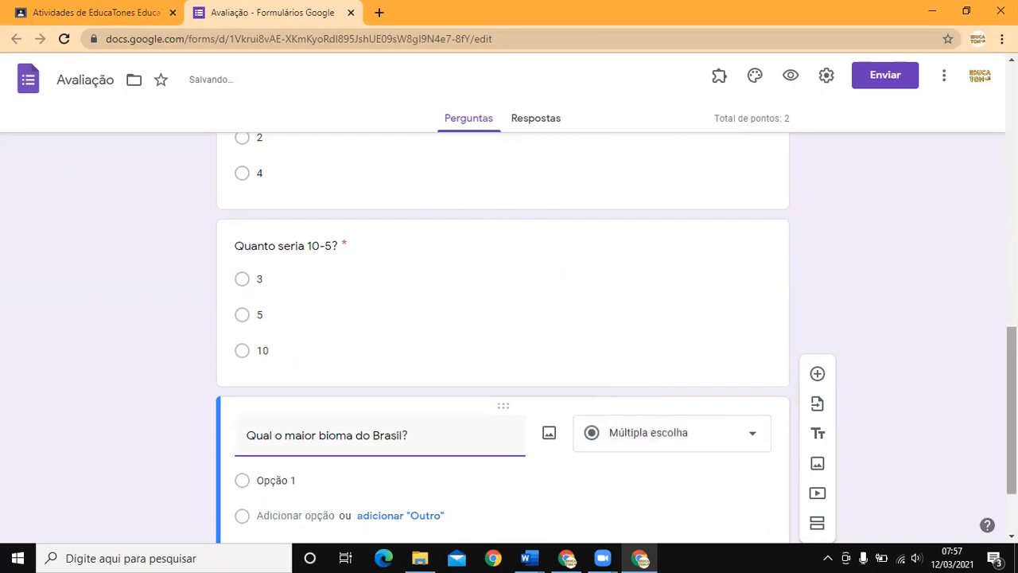
Give the biome question the answer options Cerrado, Caatinga and Amazônia and make it required.
left_click(308, 380)
type("Cerrado")
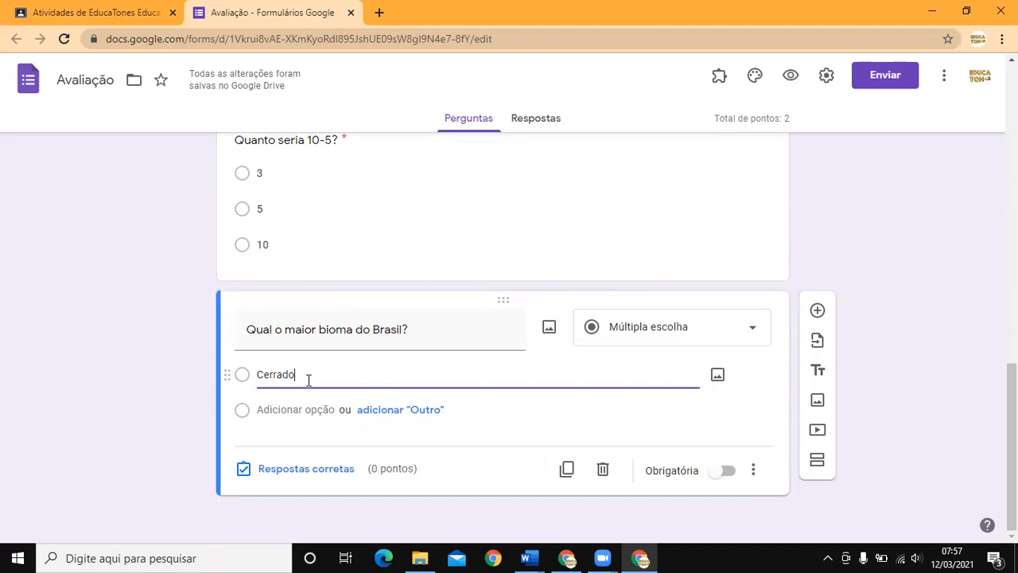
left_click(294, 407)
type("Cat")
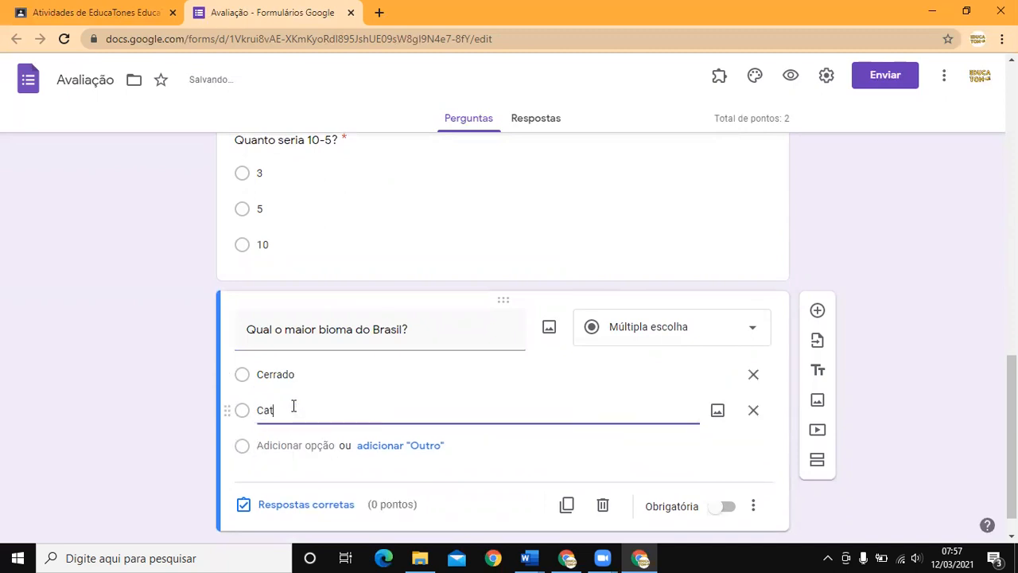
type("tinga")
left_click(291, 452)
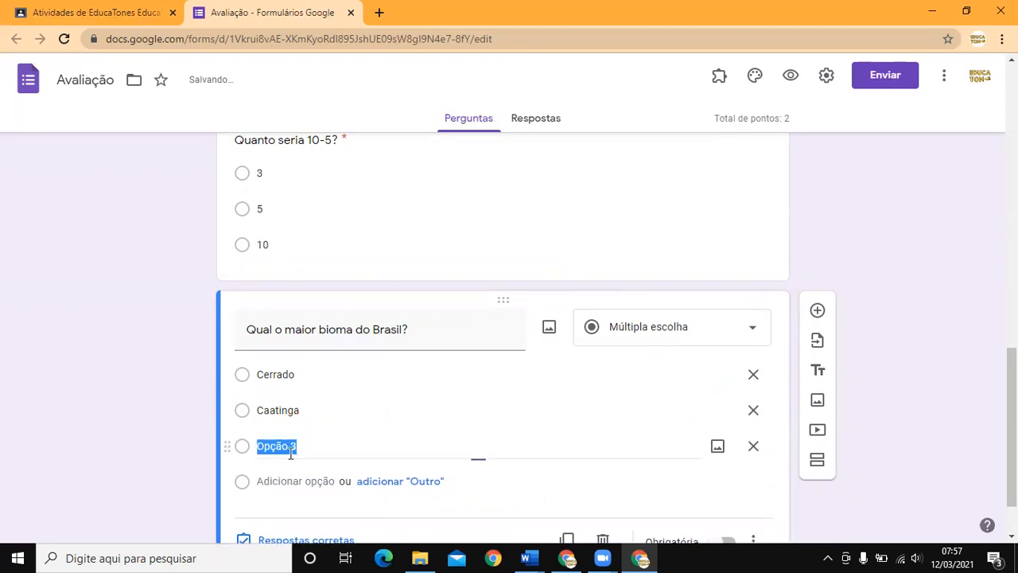
left_click(280, 410)
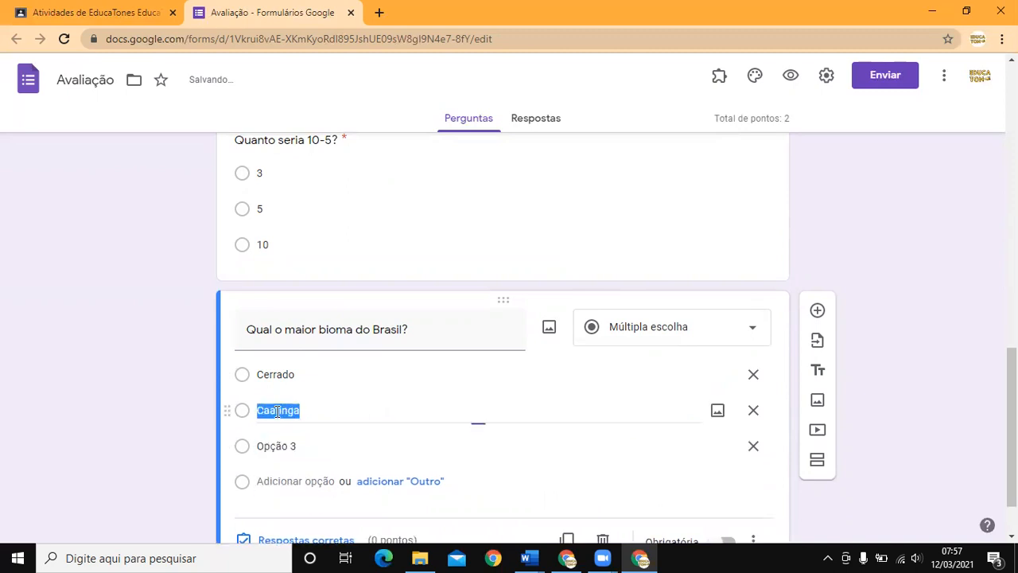
left_click(291, 447)
type("Amaz")
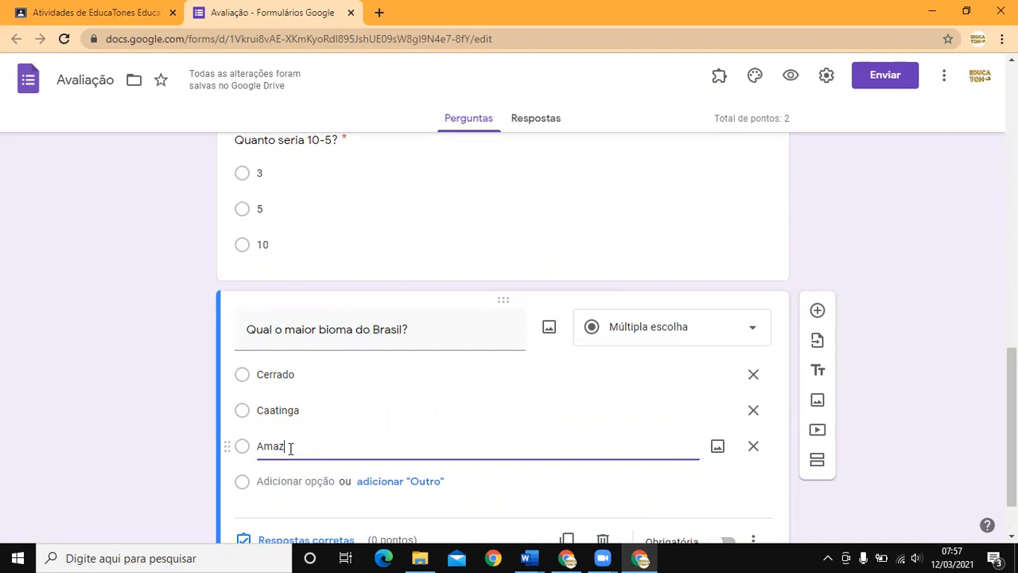
type("ônia")
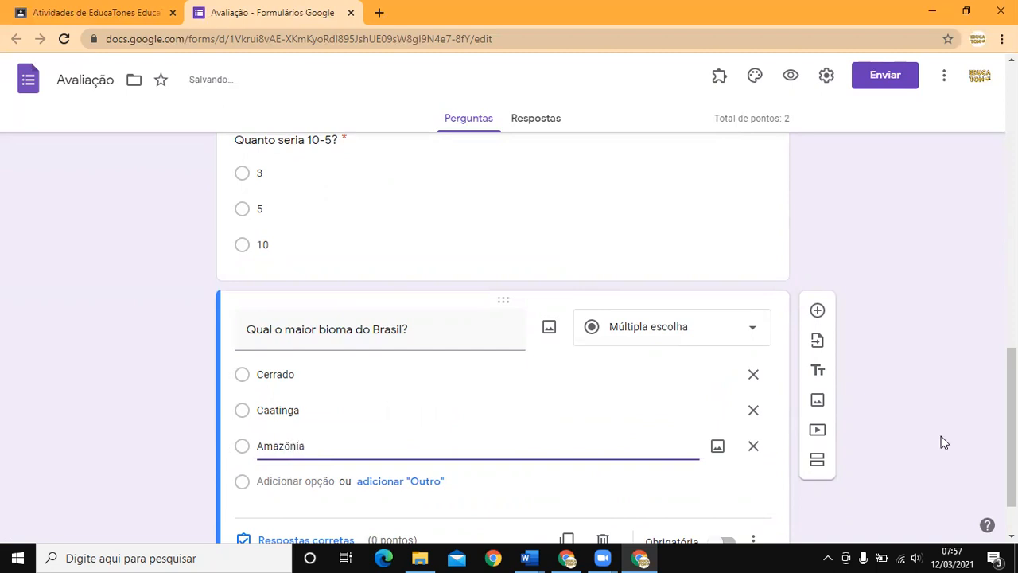
scroll(943, 440, "down", 1)
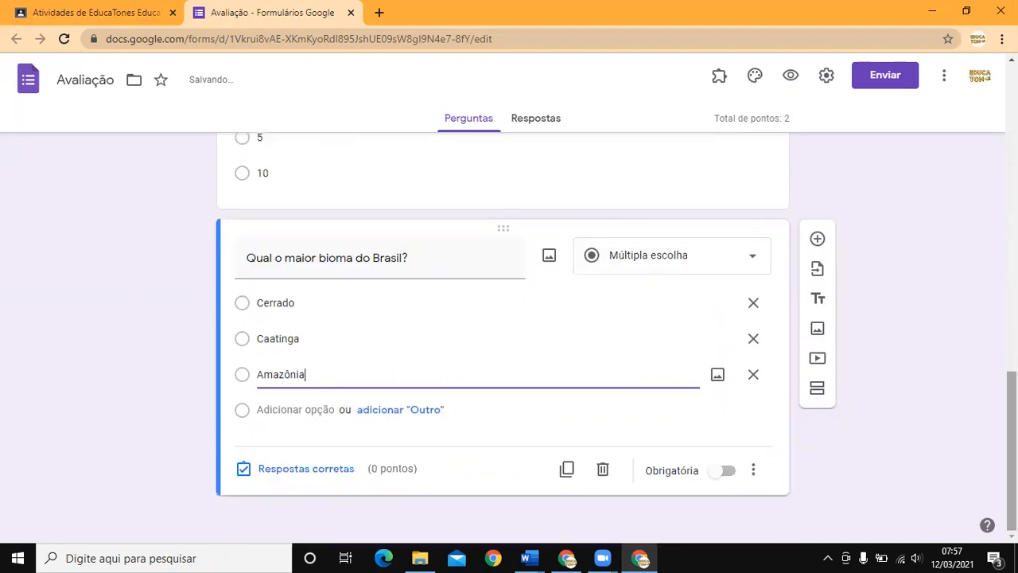
left_click(730, 473)
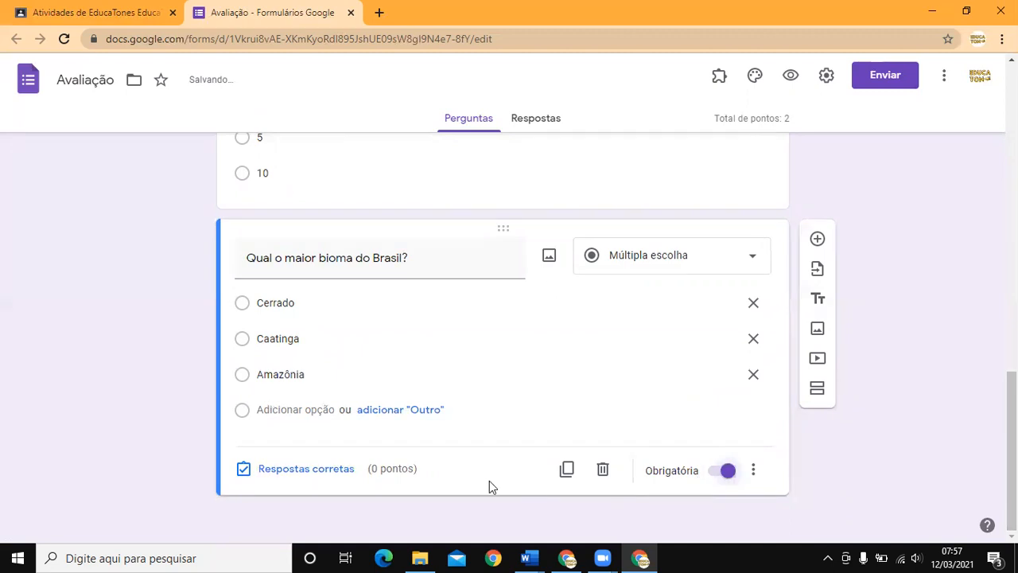
Set the biome question's answer key to 1 point with Amazônia as the correct answer.
left_click(331, 471)
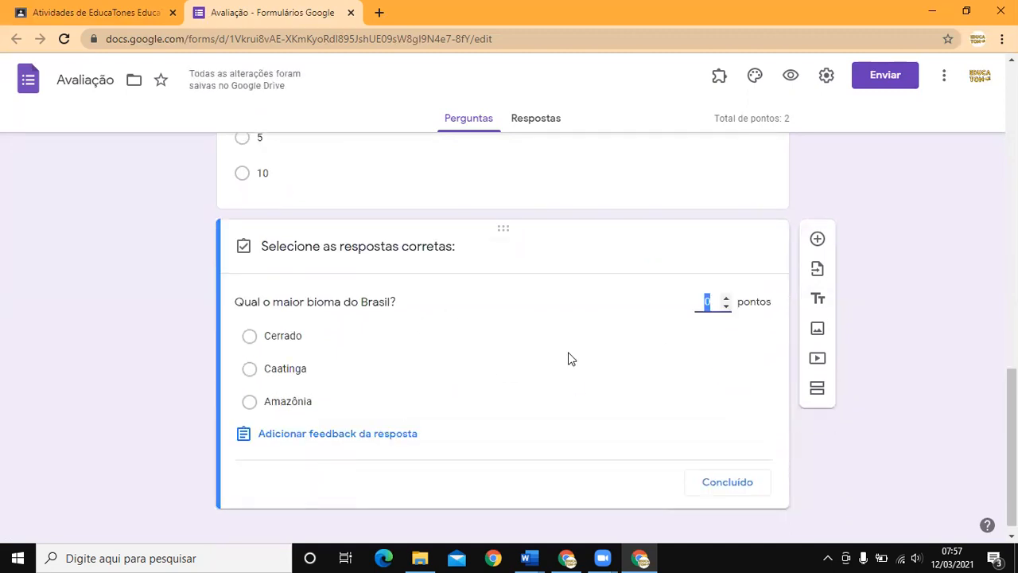
type("1")
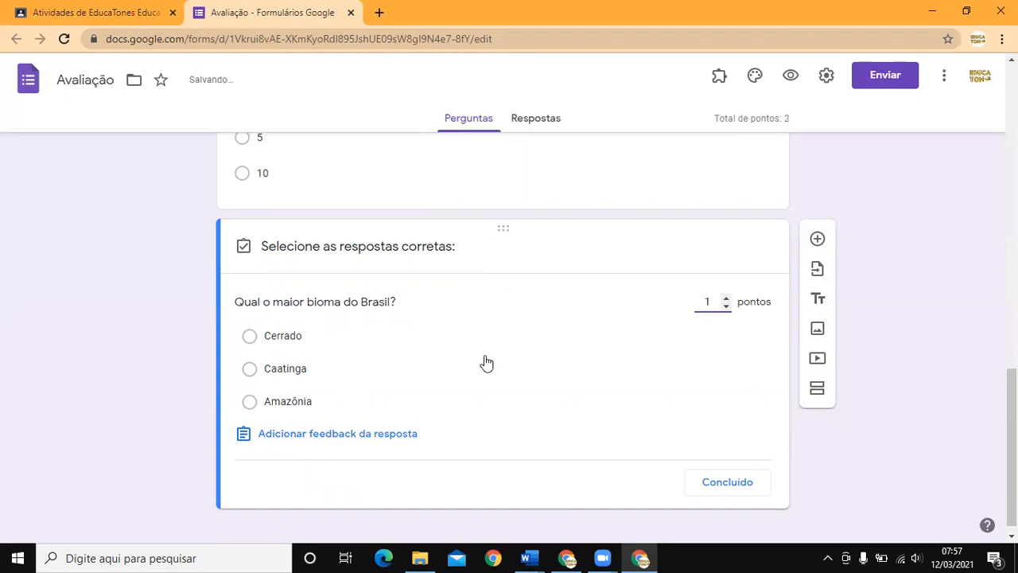
left_click(252, 404)
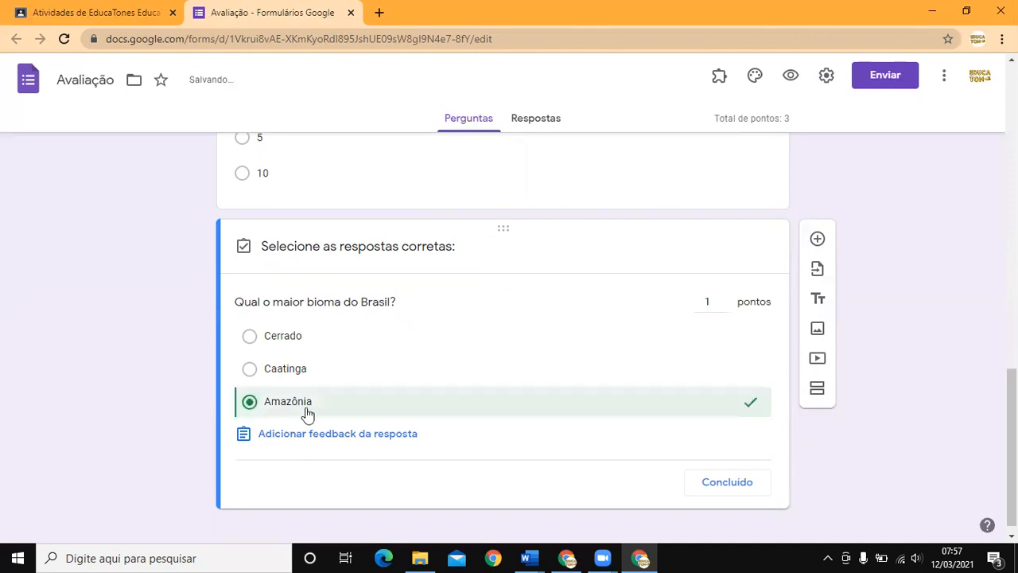
left_click(733, 481)
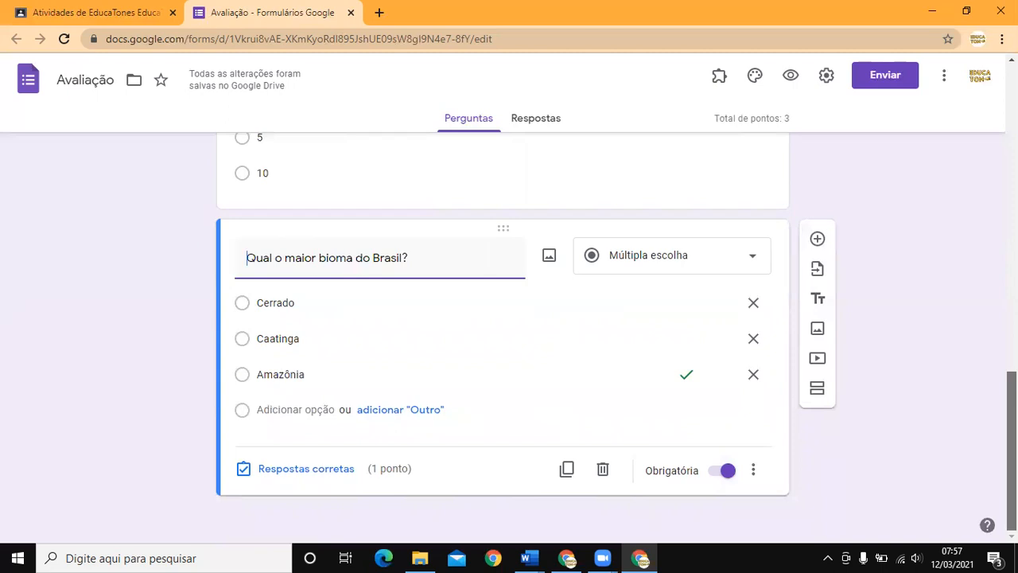
Review the whole form from its identification fields to the last question, and look over the available question types.
scroll(503, 334, "up", 10)
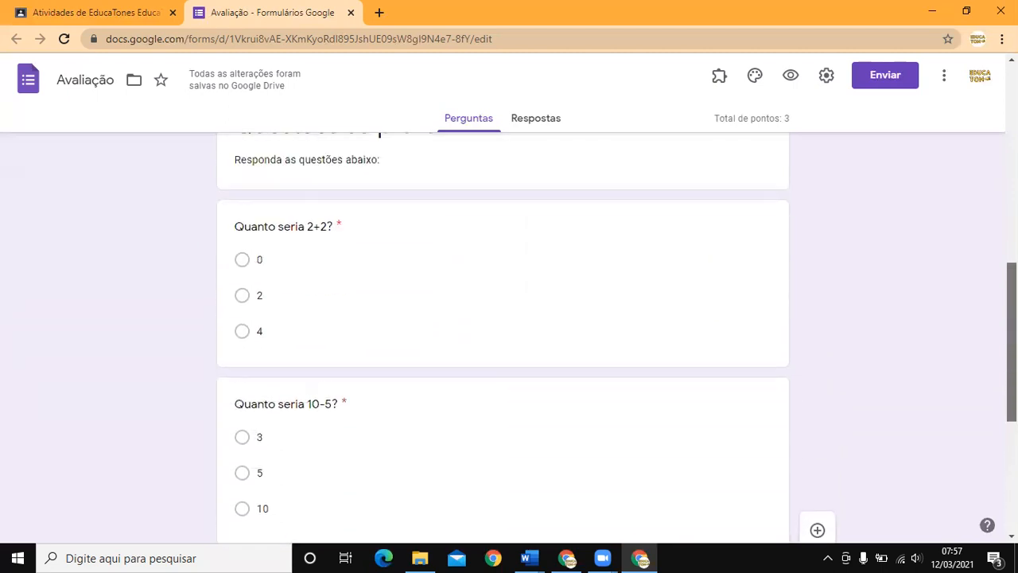
scroll(502, 334, "up", 3)
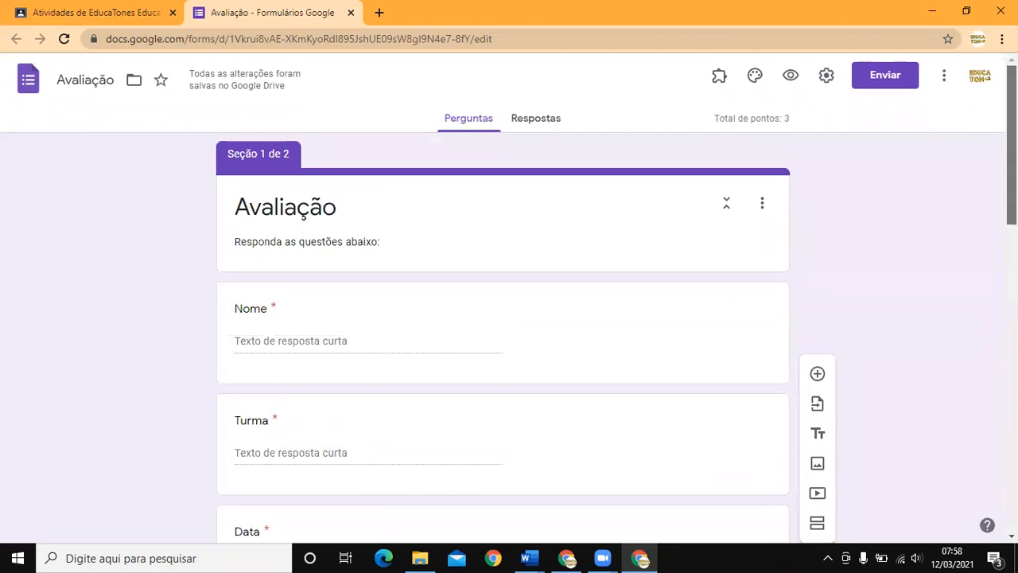
scroll(502, 334, "down", 1)
scroll(502, 334, "down", 1)
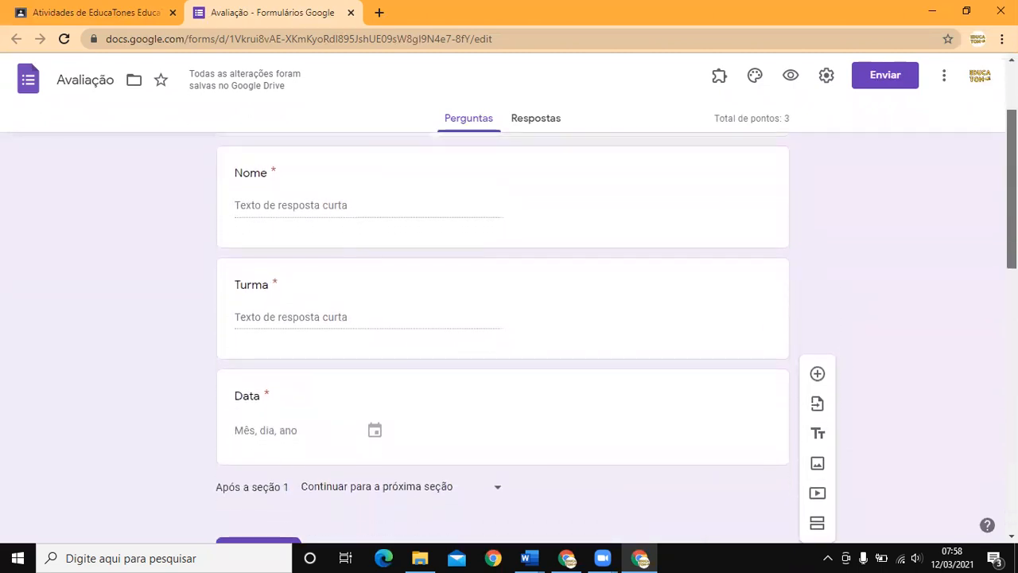
scroll(503, 334, "down", 5)
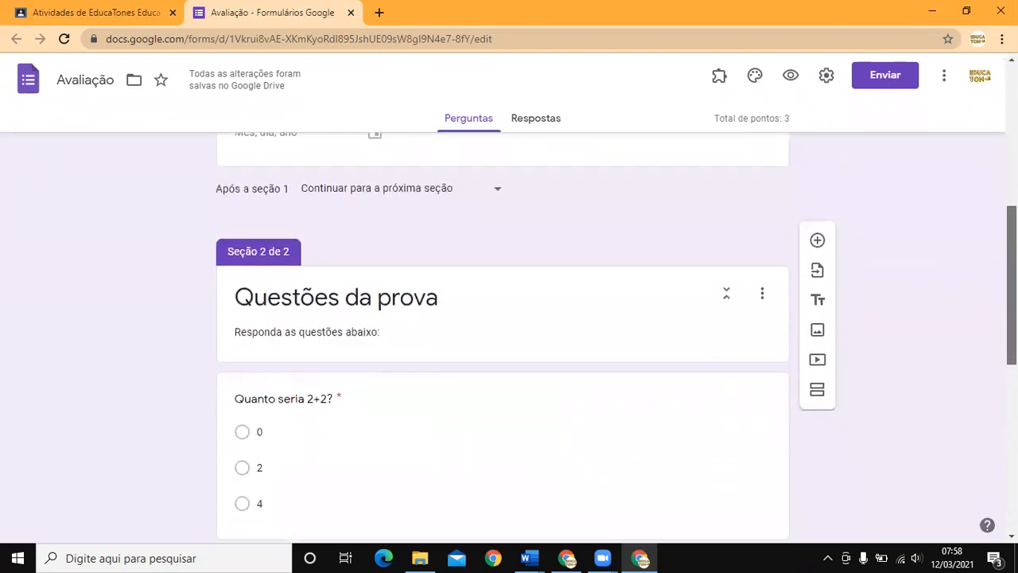
scroll(503, 334, "down", 3)
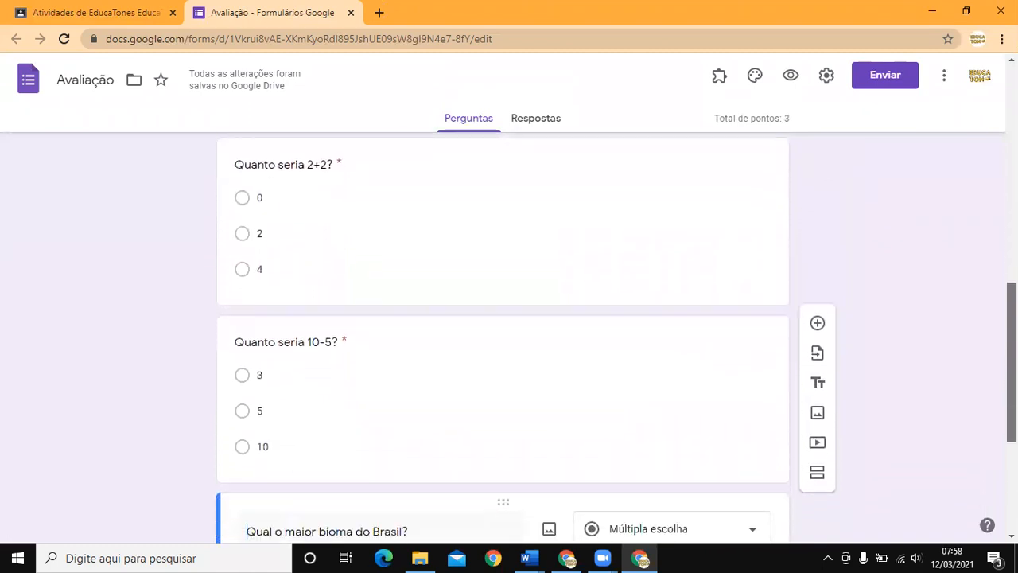
scroll(502, 334, "down", 3)
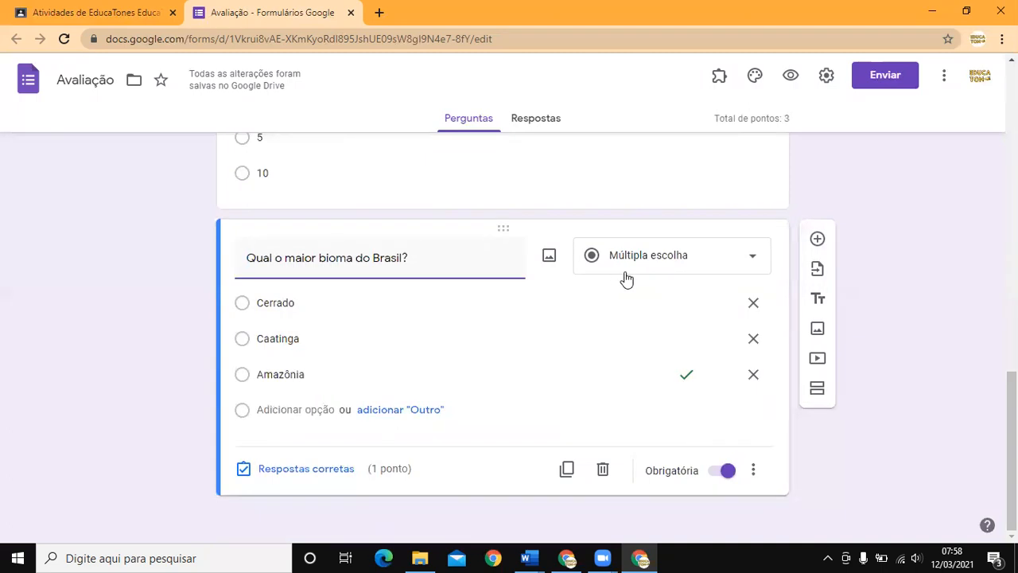
left_click(626, 279)
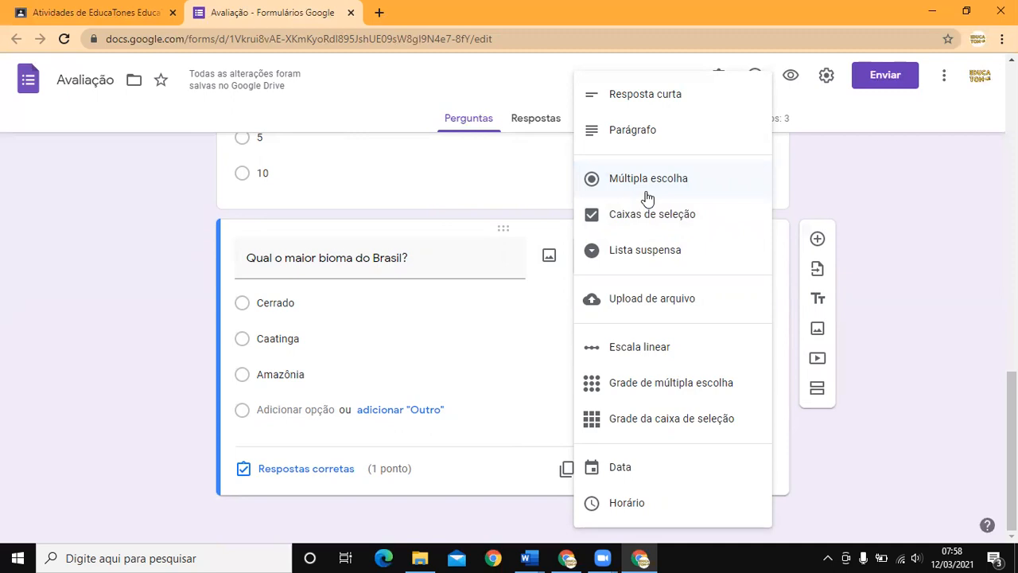
left_click(919, 195)
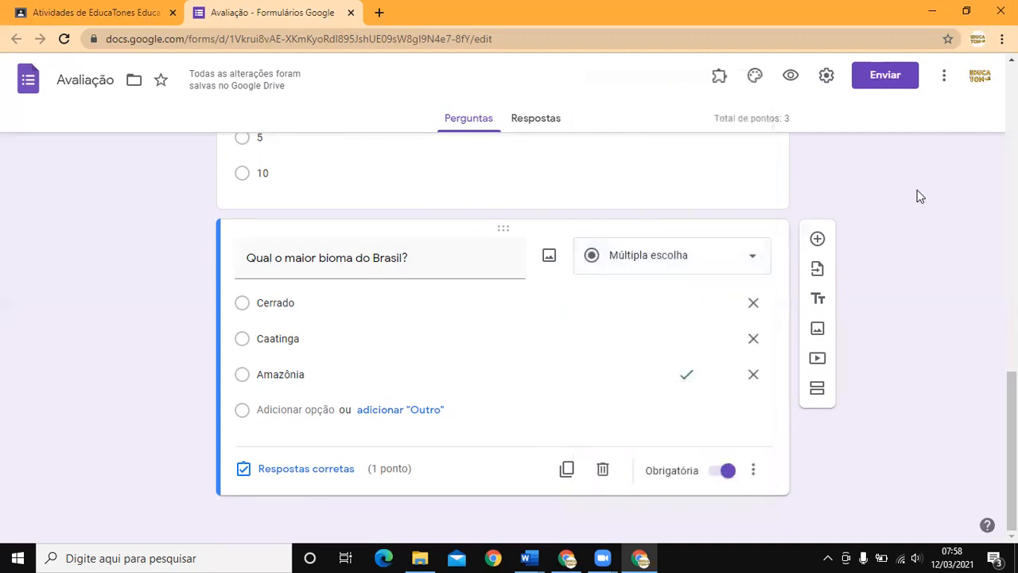
Examine the form's sending options and its list of editors without adding anyone.
left_click(889, 85)
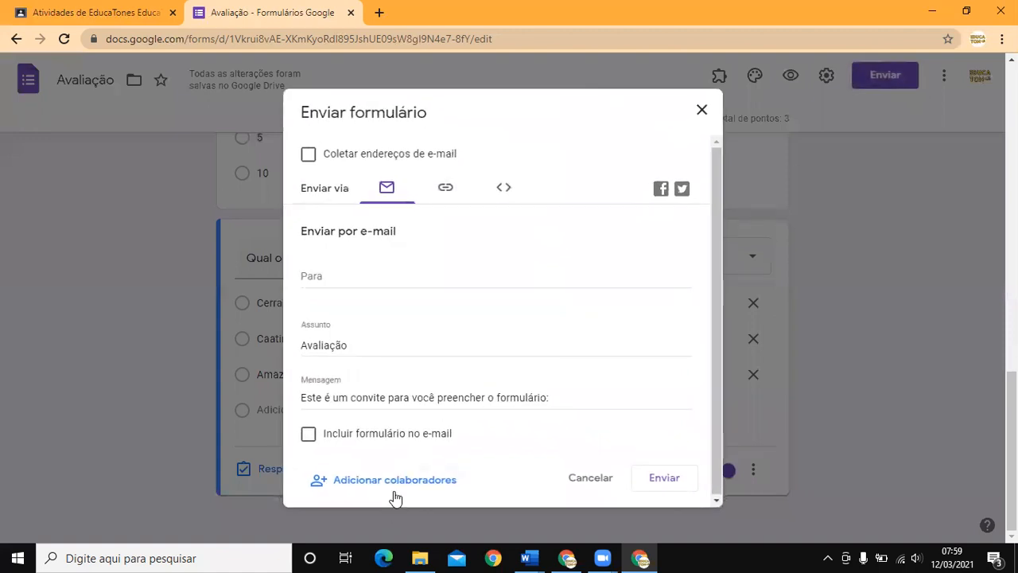
left_click(399, 481)
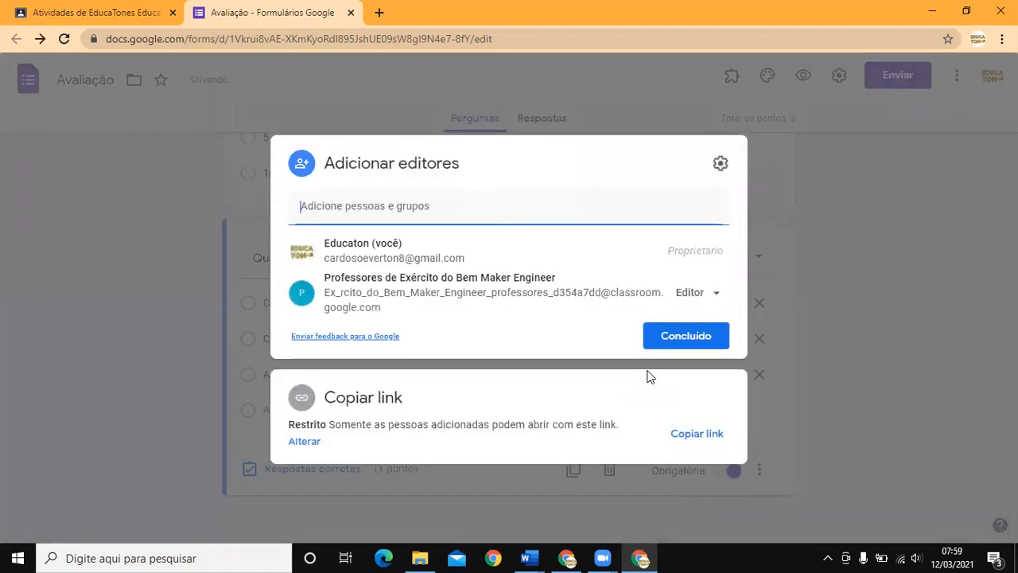
left_click(684, 339)
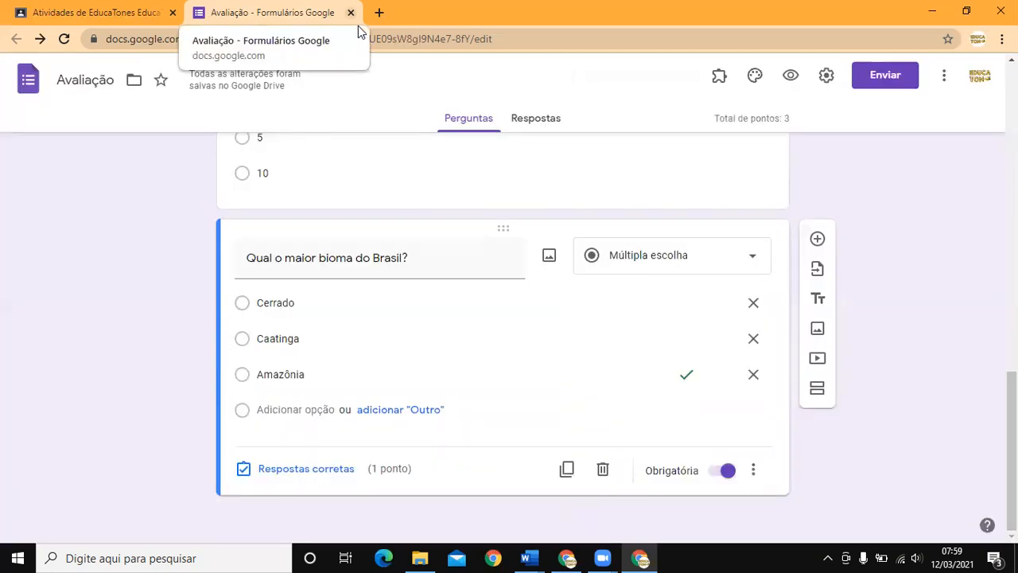
Close the form and publish the "Avaliação" assignment in Google Classroom with Criar atividade.
key("ctrl+w")
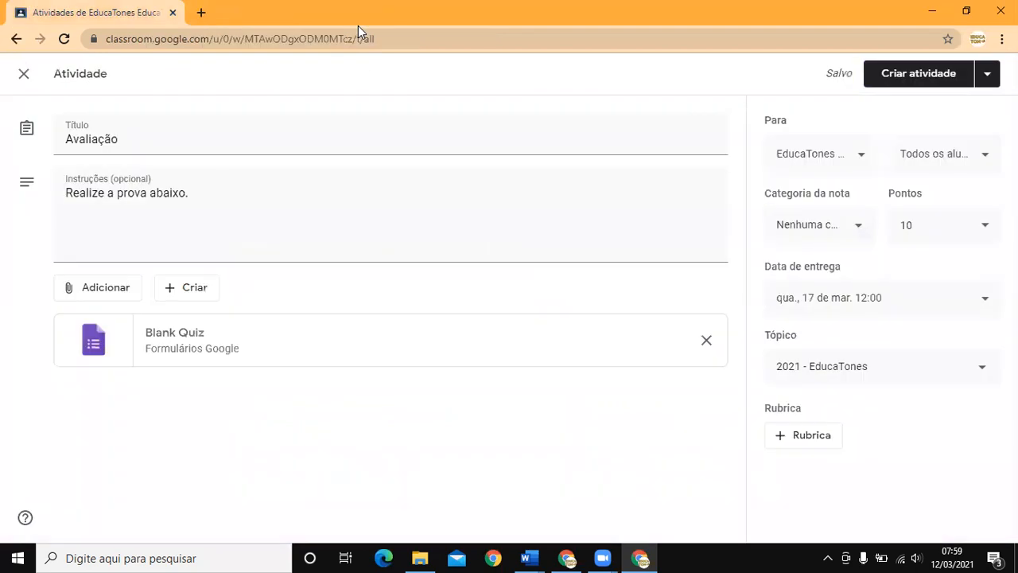
left_click(987, 78)
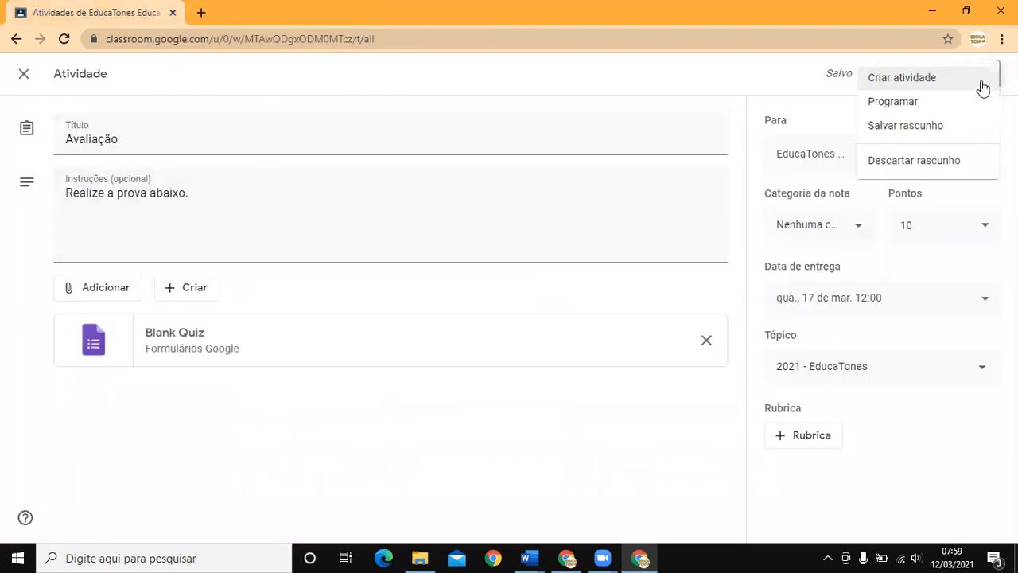
left_click(918, 87)
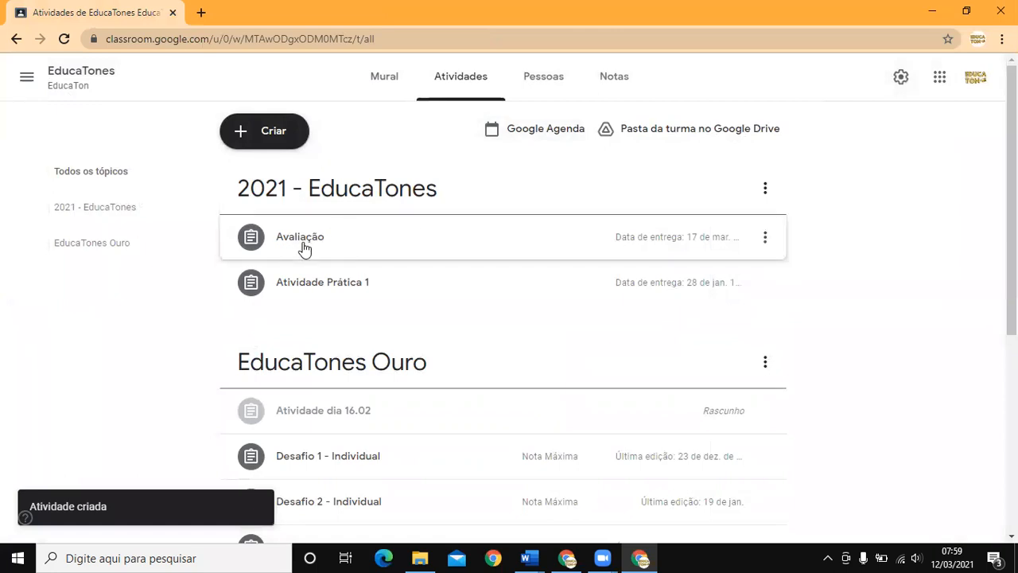
Open the Avaliação form from its Classroom assignment, enter the student's first name, and fill in Turma with 1ºAno.
left_click(303, 248)
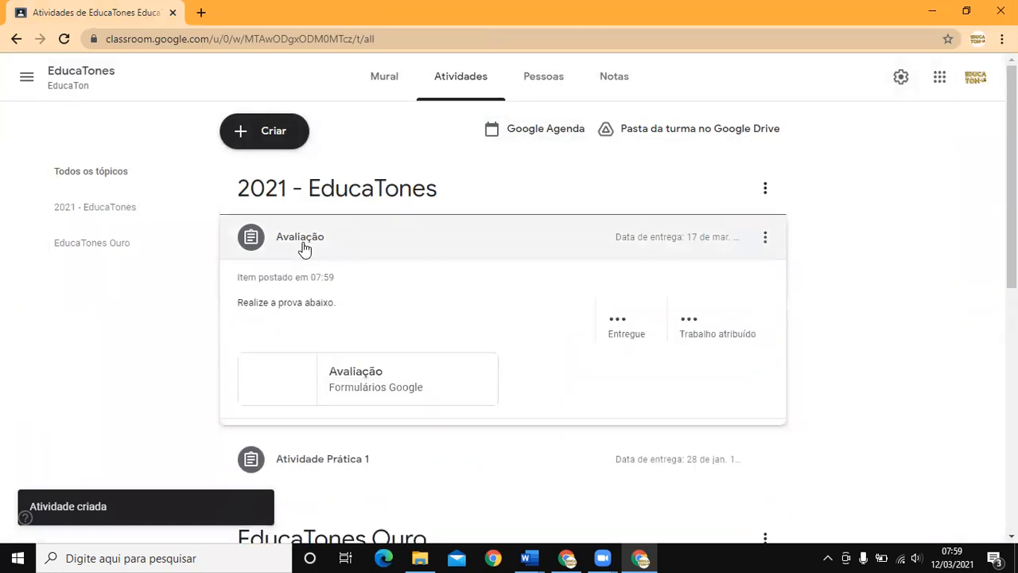
left_click(355, 391)
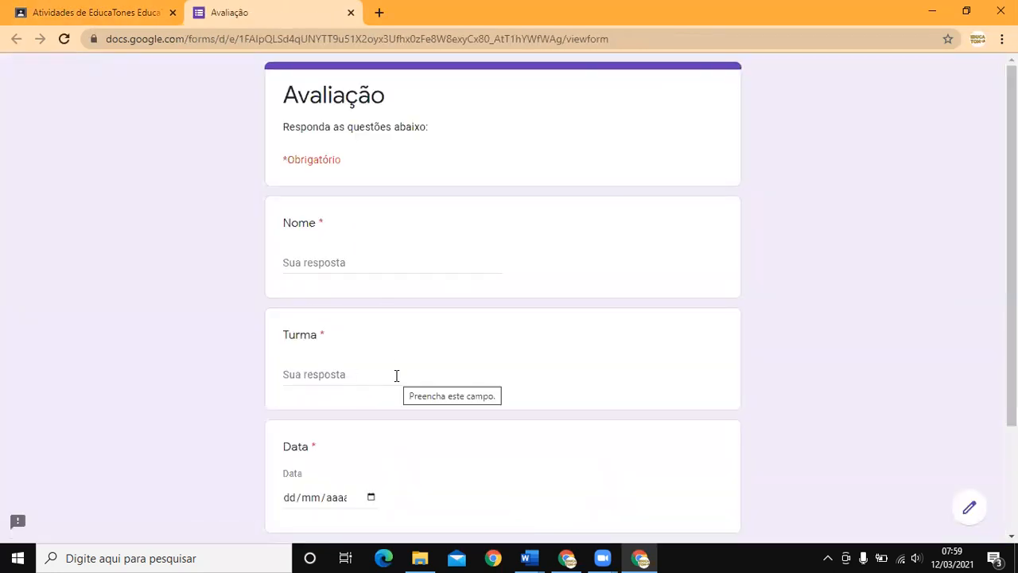
left_click(307, 263)
type("Everton")
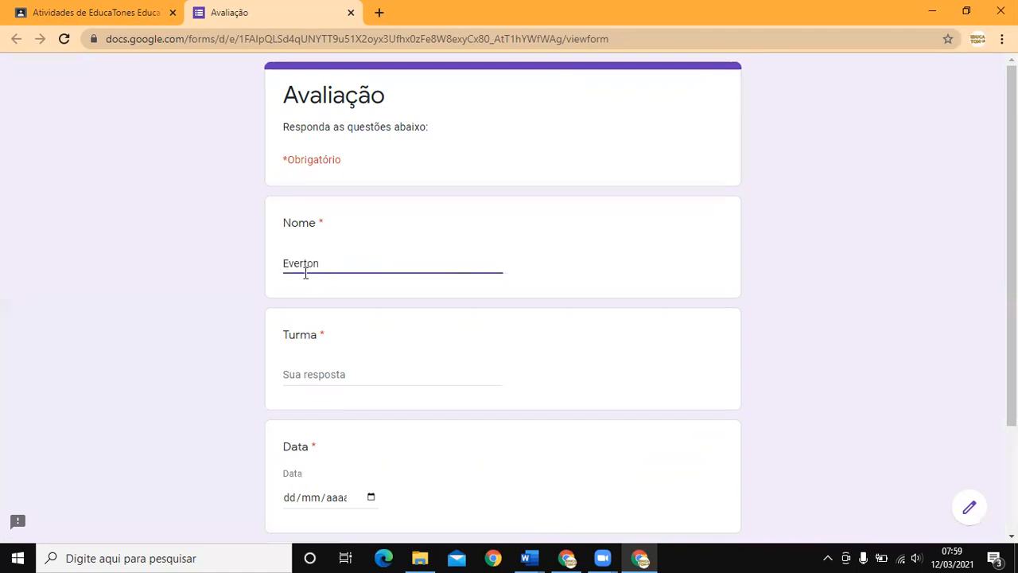
left_click(309, 373)
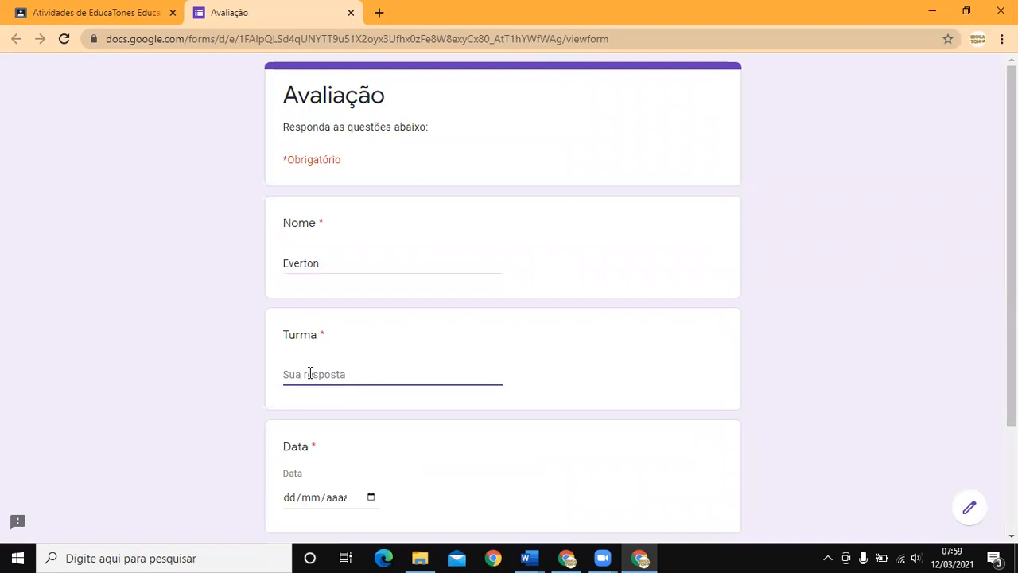
type("1ºAno")
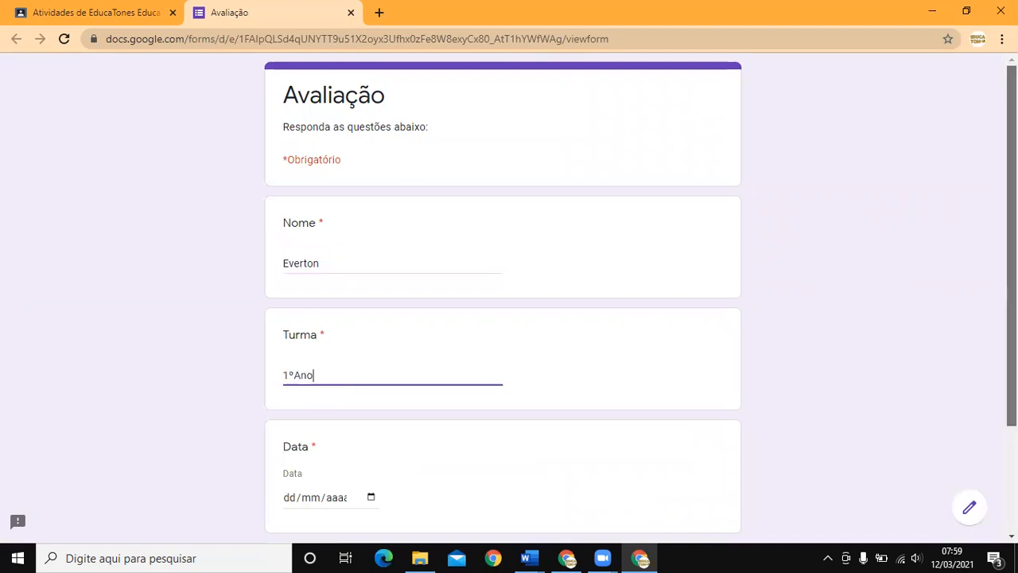
Set the Data field to 12/03/2021 and continue to the test questions section.
scroll(400, 299, "down", 2)
left_click(326, 358)
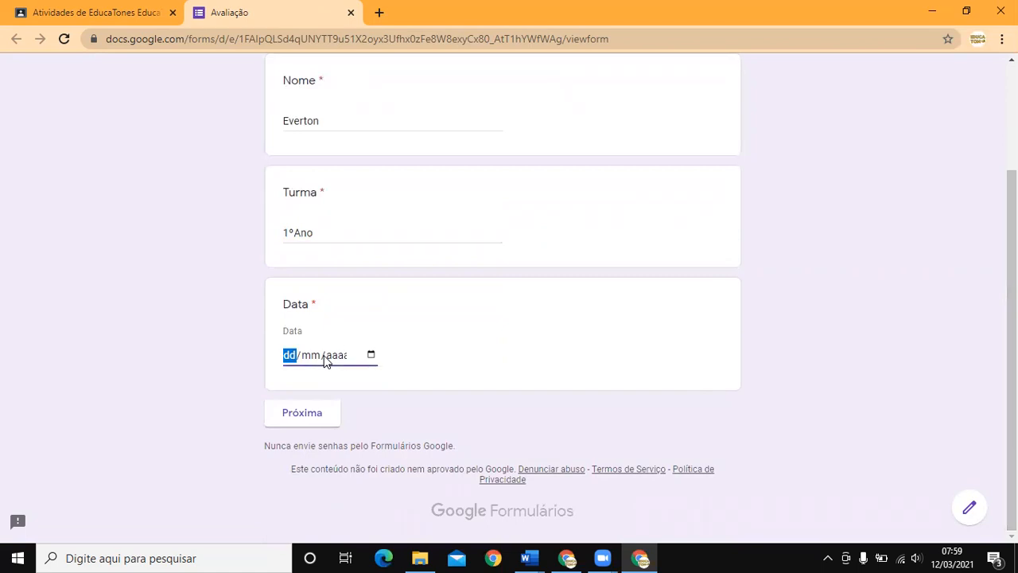
left_click(370, 357)
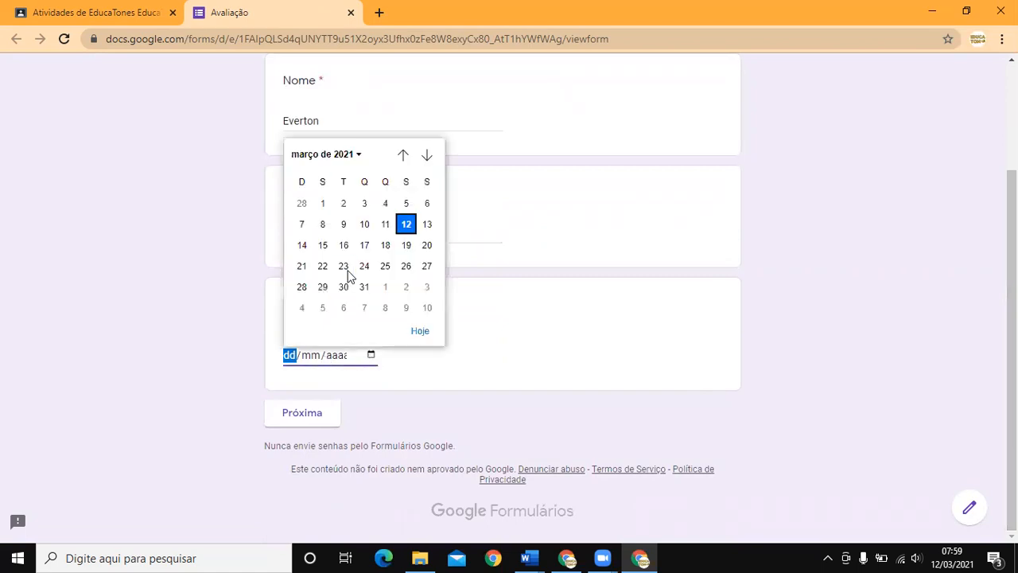
left_click(406, 223)
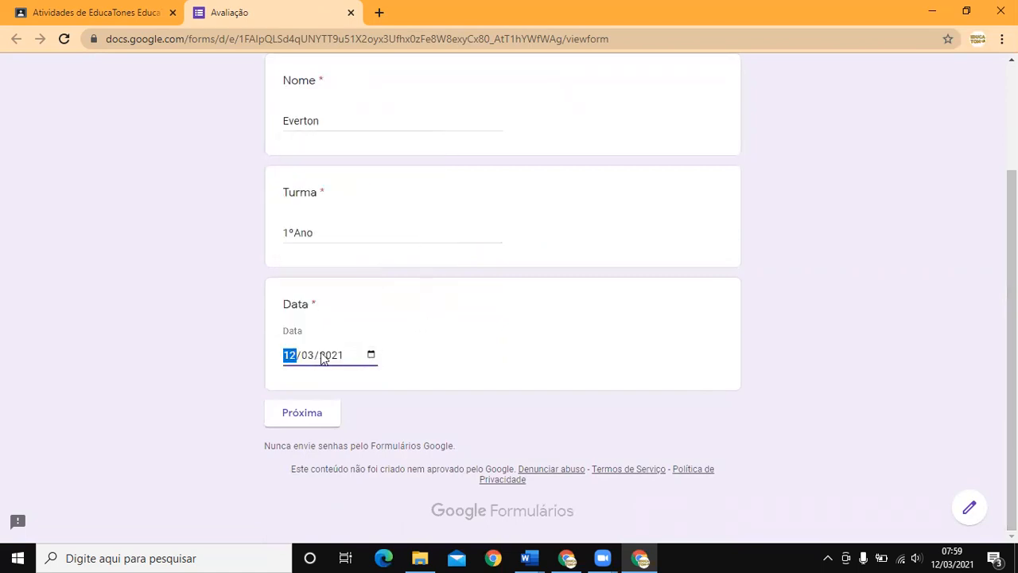
left_click(303, 412)
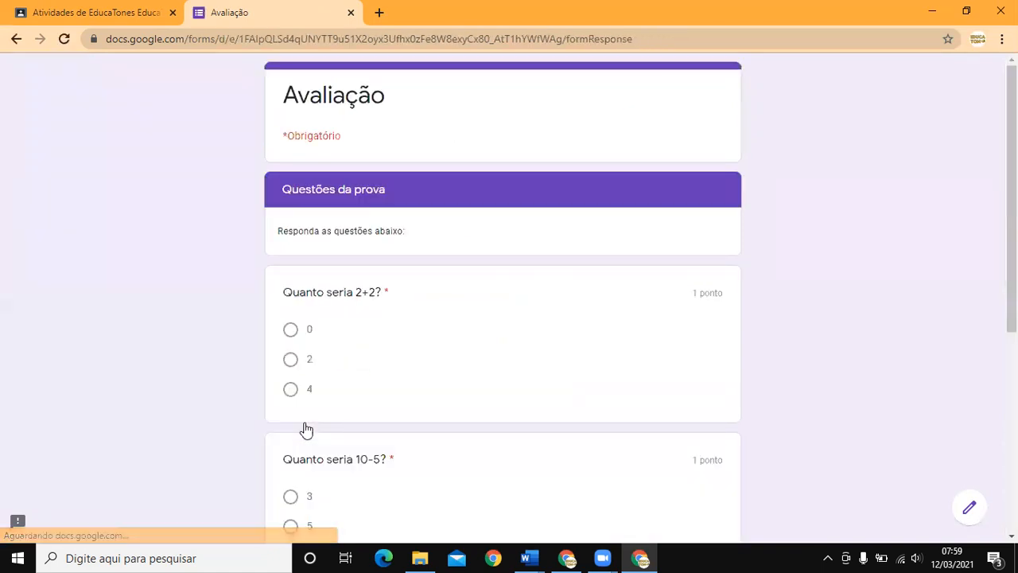
Answer 4 for 2+2, 5 for 10-5 and Cerrado for the largest biome, and submit the test.
left_click_drag(1010, 119, 1011, 179)
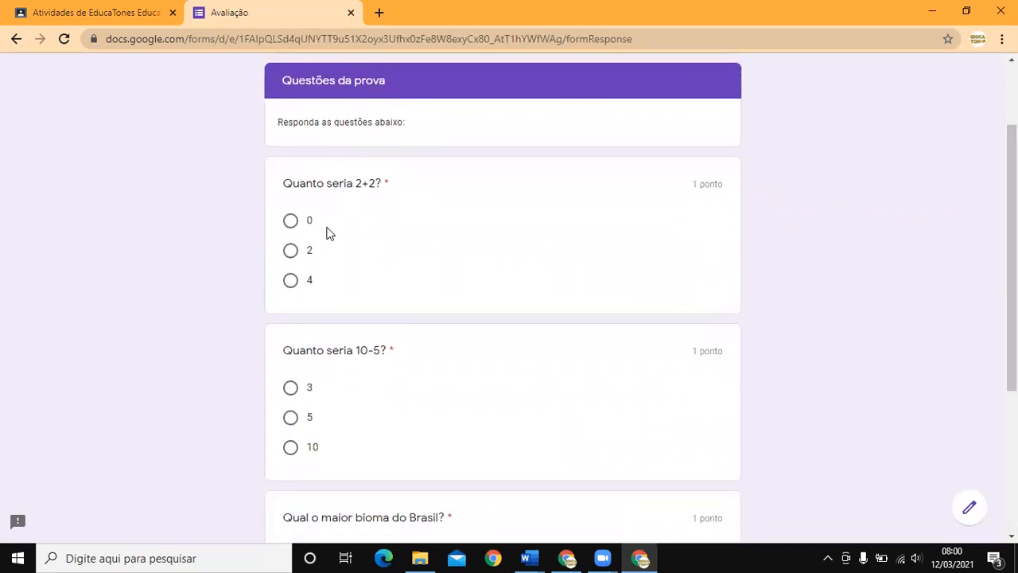
left_click(291, 281)
left_click_drag(1011, 238, 1011, 322)
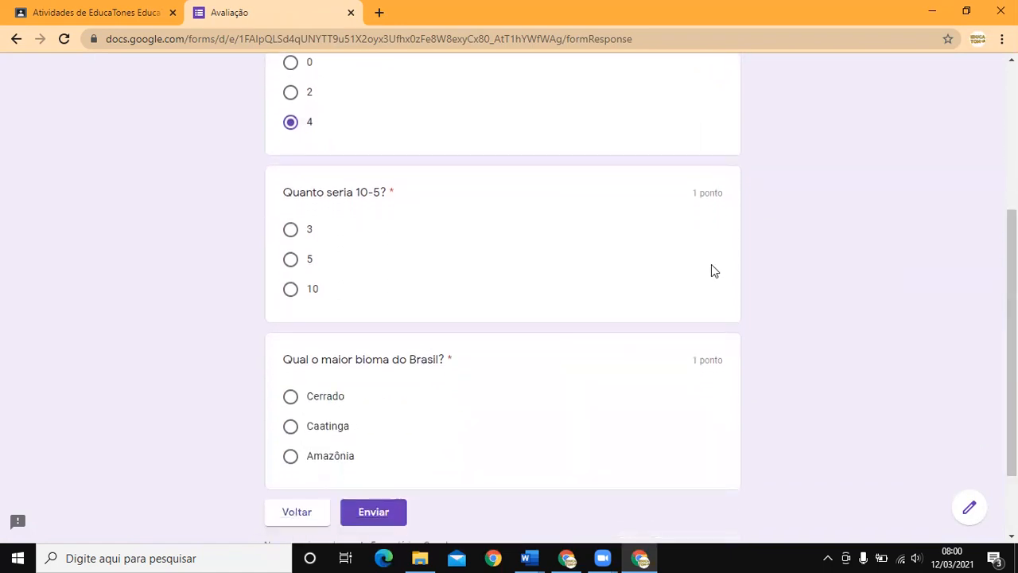
left_click(290, 263)
left_click_drag(1011, 318, 1011, 373)
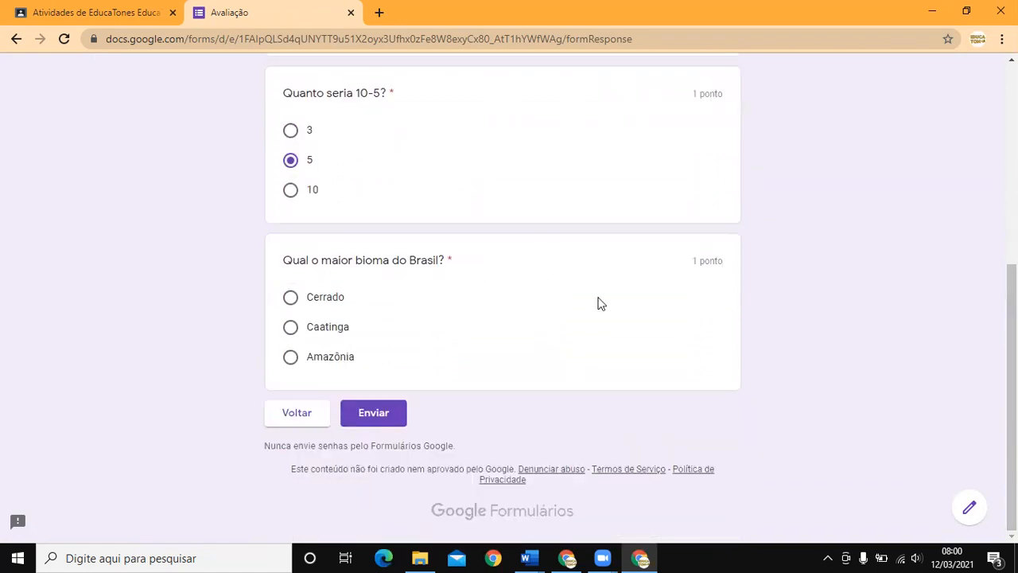
left_click(291, 297)
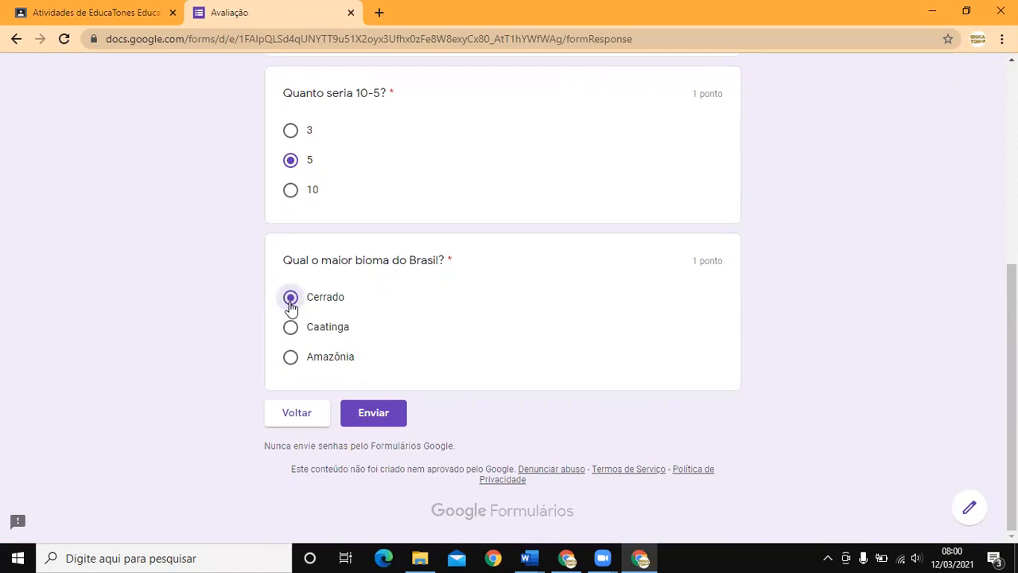
left_click(383, 414)
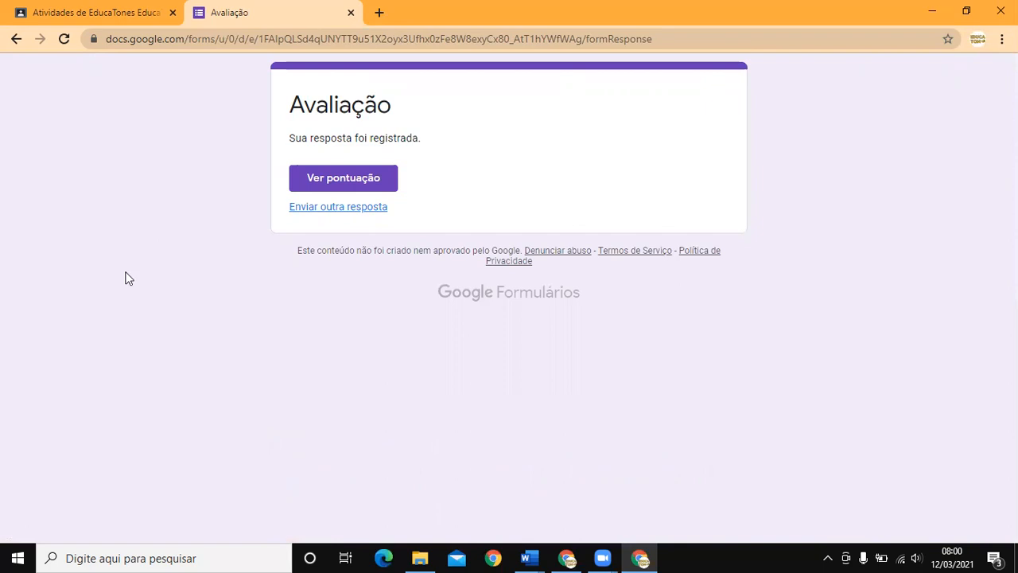
Return to Classroom, reopen the Avaliação form in edit mode and display its responses.
left_click(76, 8)
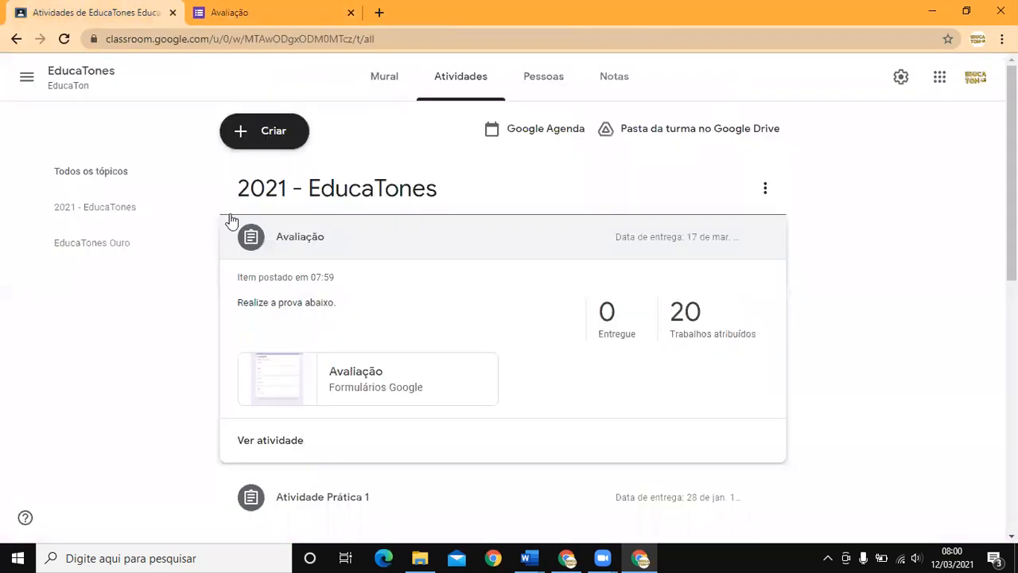
left_click(371, 373)
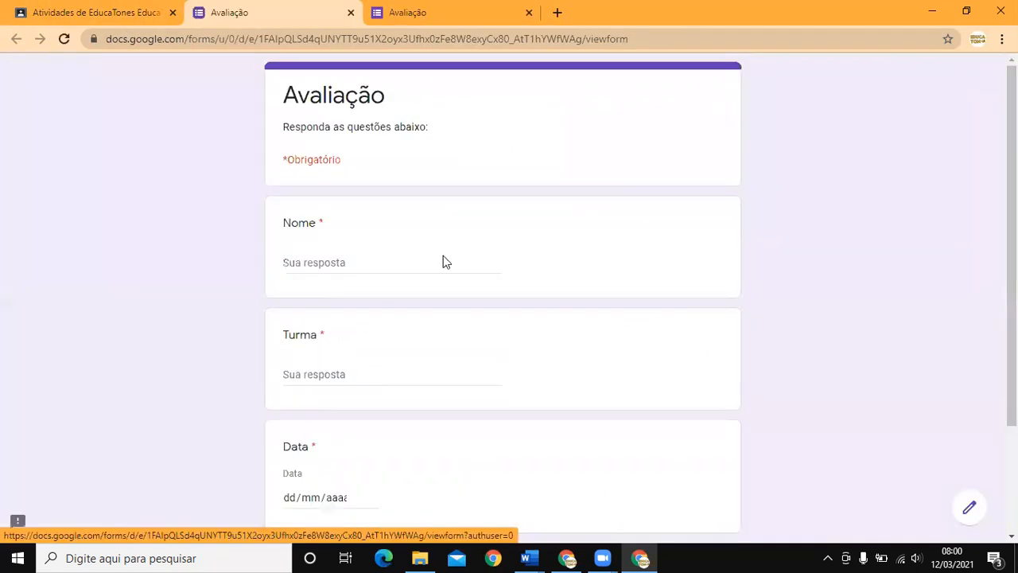
left_click(975, 523)
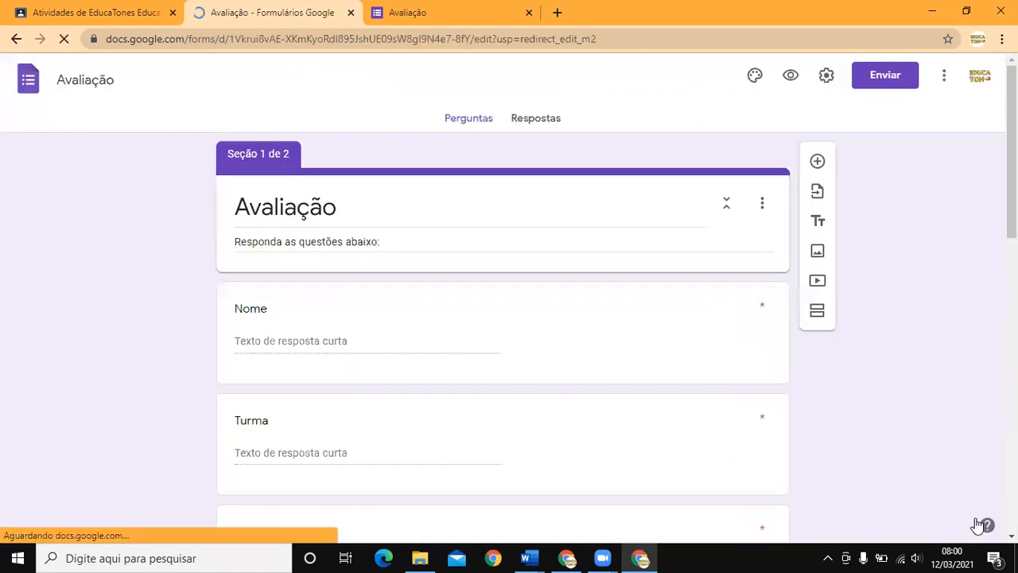
left_click(527, 120)
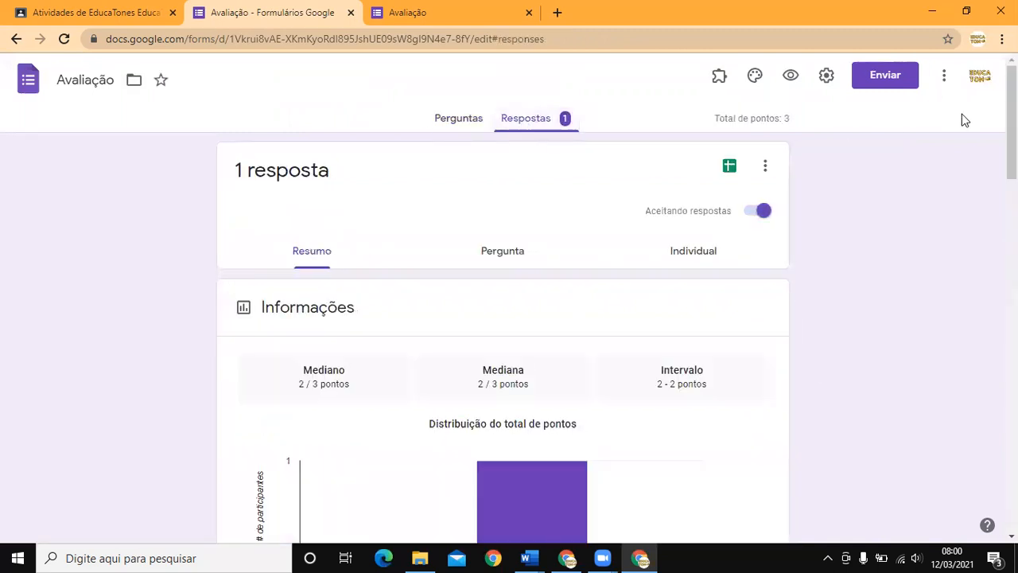
Examine the response summary, from the score statistics and identification answers to the chart of each test question.
left_click_drag(1011, 121, 1011, 226)
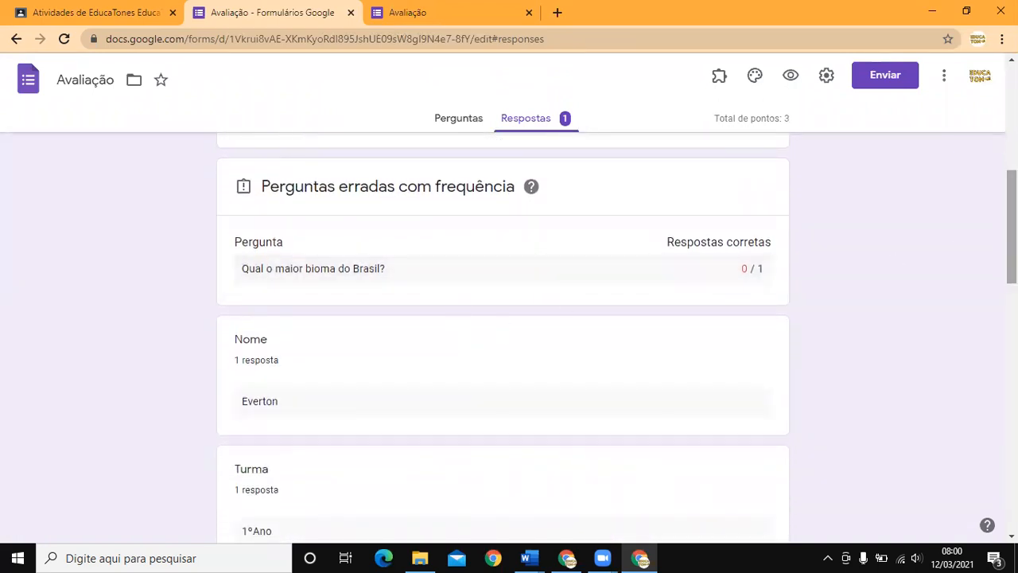
scroll(503, 334, "down", 2)
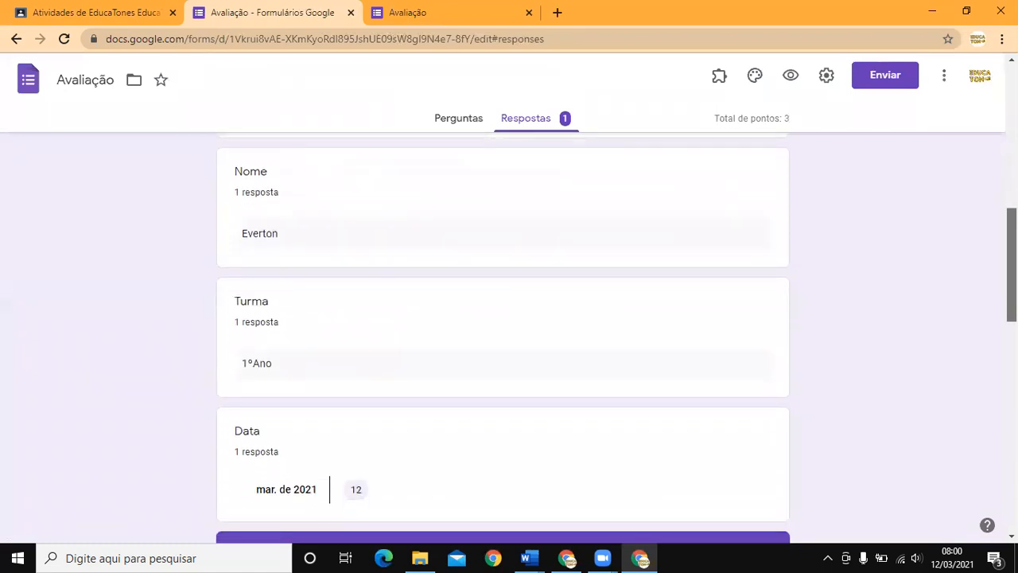
scroll(503, 334, "down", 1)
scroll(503, 334, "down", 3)
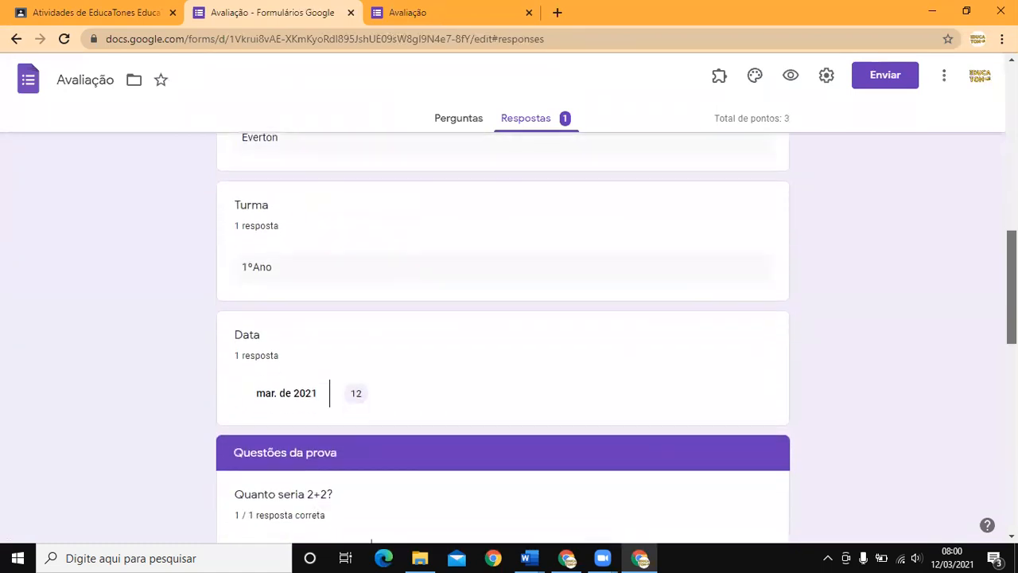
scroll(502, 334, "down", 1)
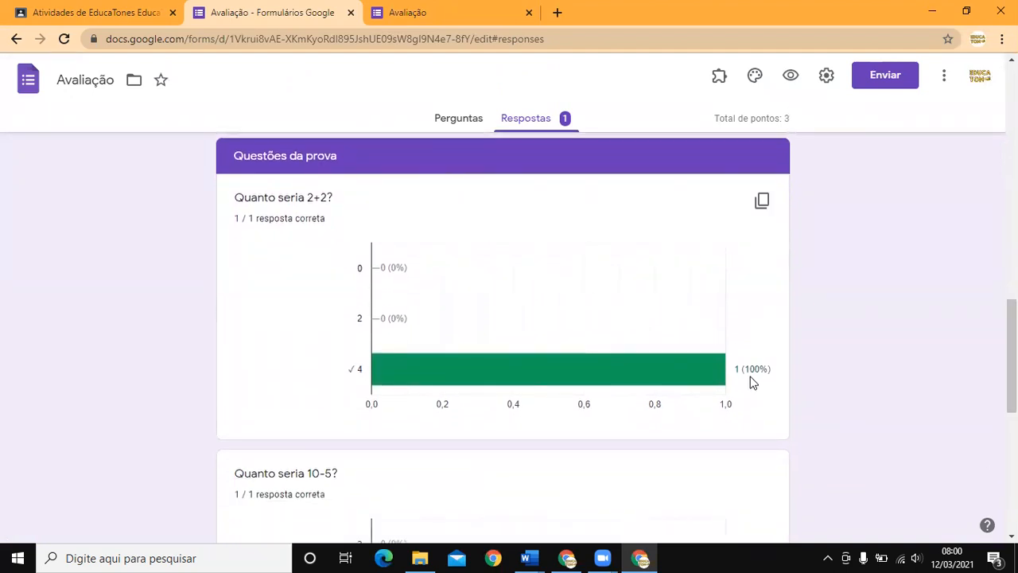
left_click_drag(1011, 350, 1011, 431)
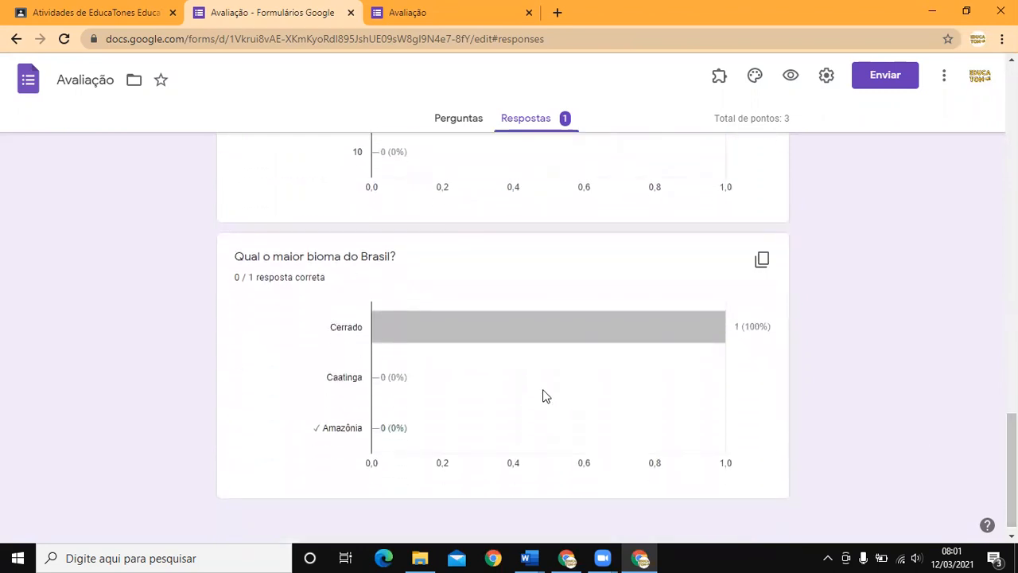
mouse_move(738, 325)
left_click_drag(1011, 469, 983, 128)
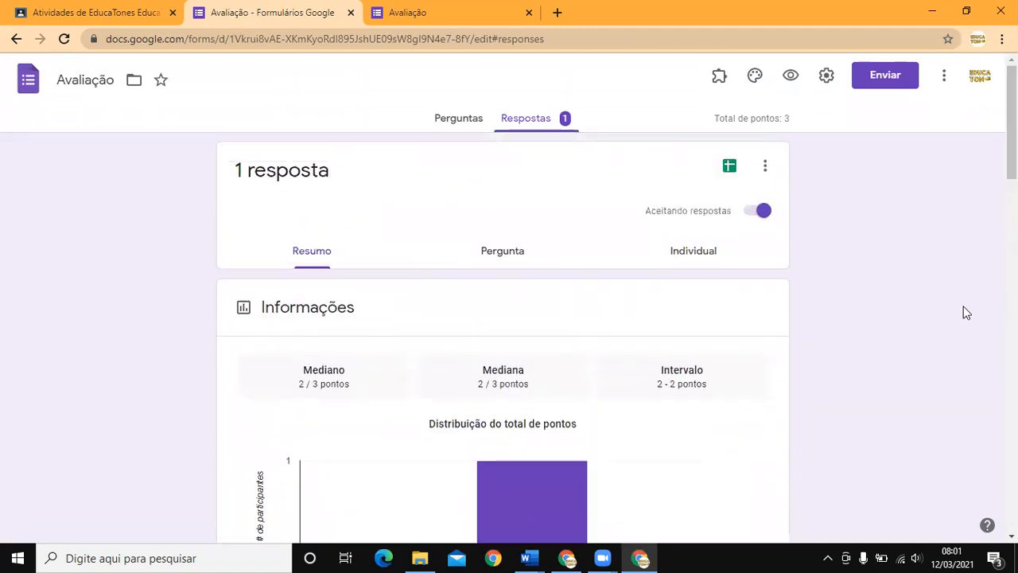
Create a new spreadsheet named "Avaliação (respostas)" from the form's responses and look across its columns.
left_click(729, 167)
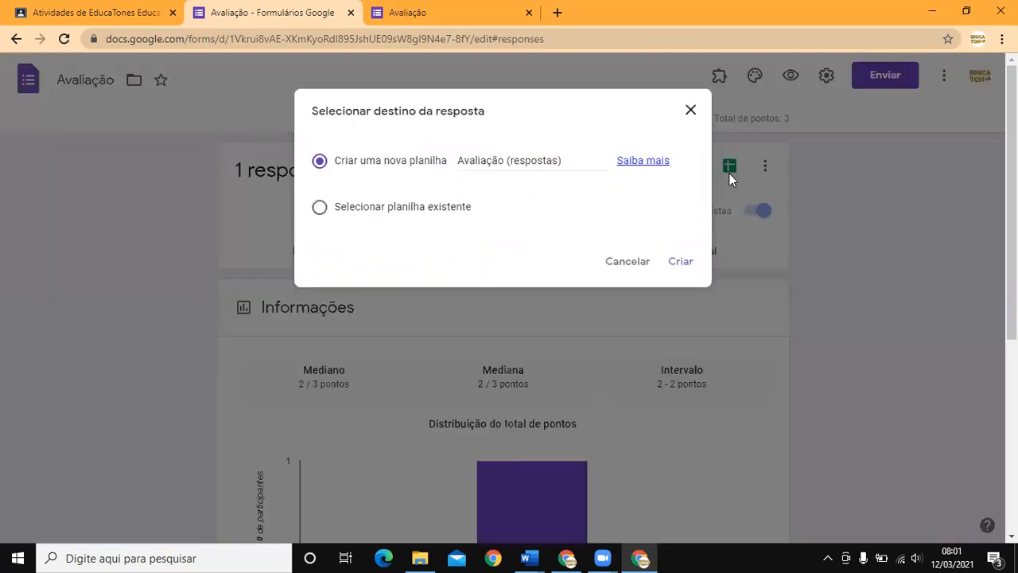
left_click(687, 270)
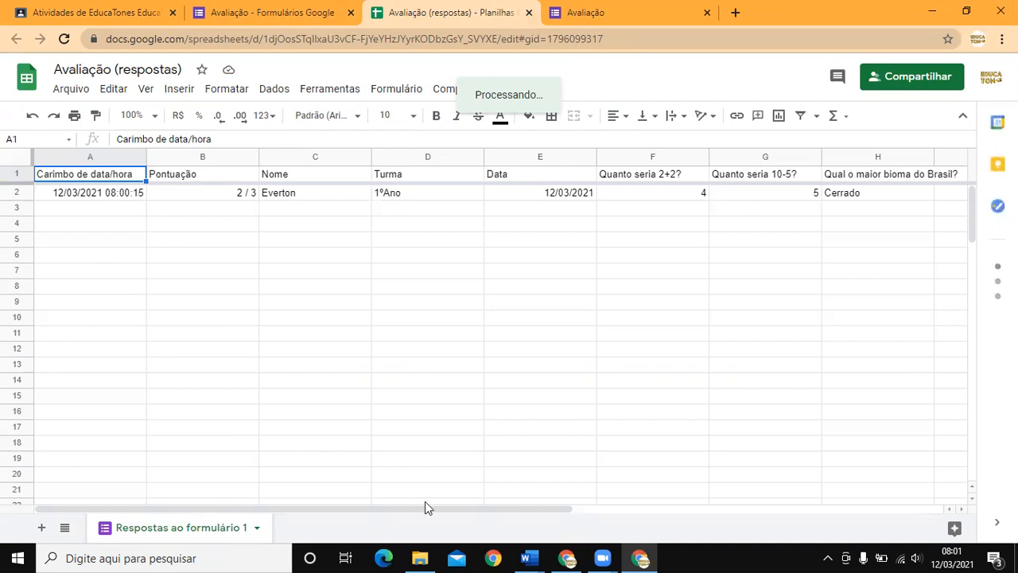
left_click_drag(543, 509, 246, 508)
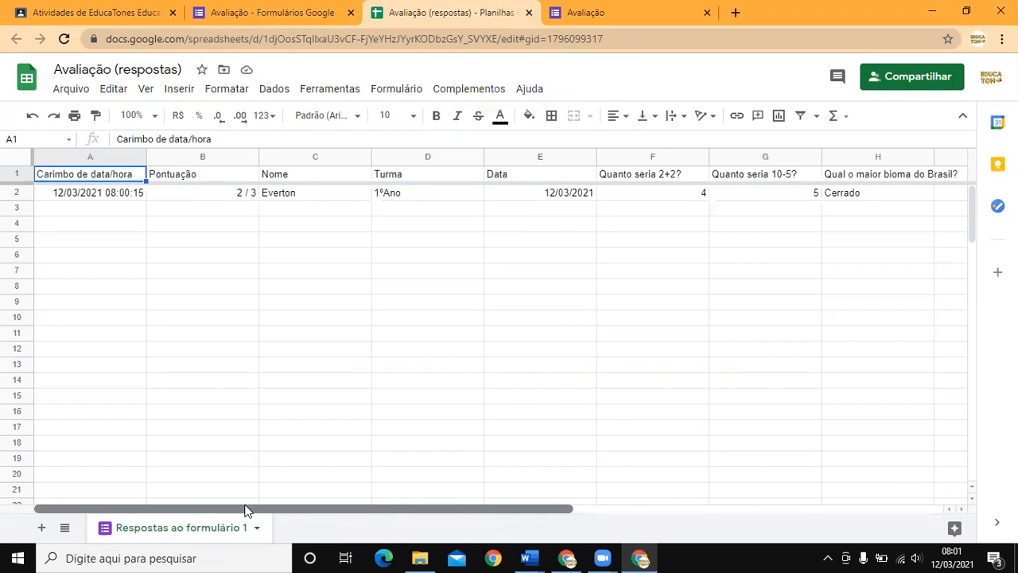